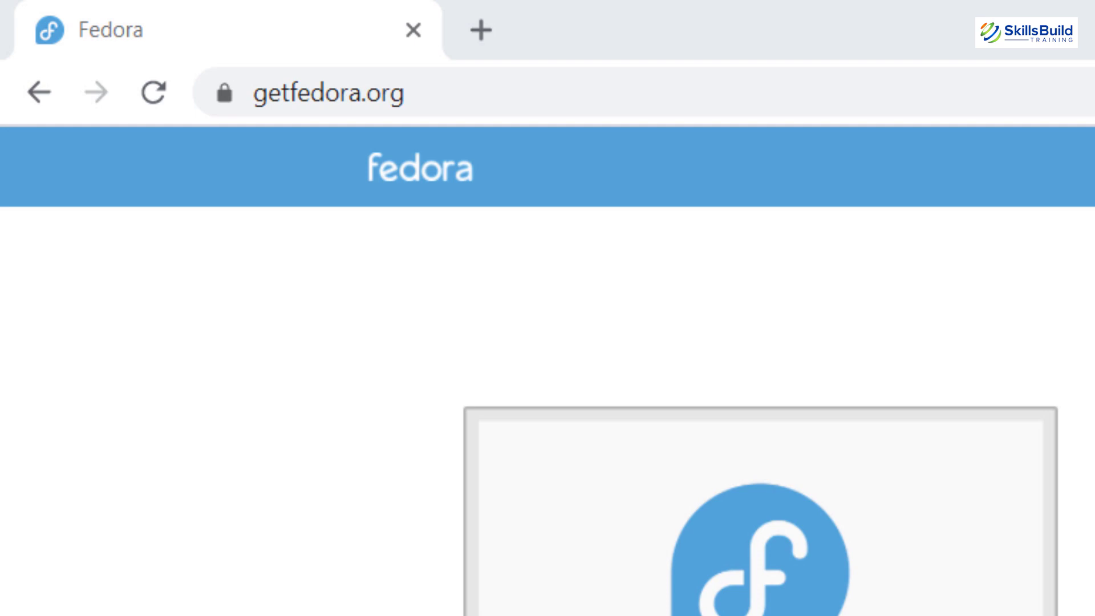
Look over the official Fedora editions on getfedora.org and locate the Fedora Workstation download
scroll(1037, 472, down, 10)
scroll(985, 450, up, 5)
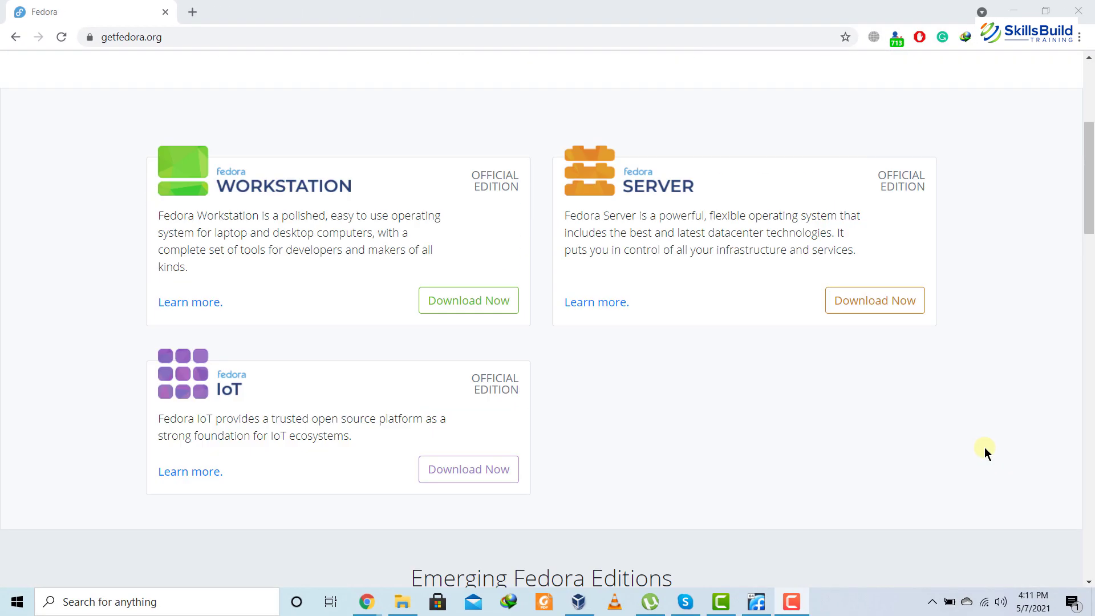
scroll(986, 451, up, 5)
scroll(986, 451, down, 5)
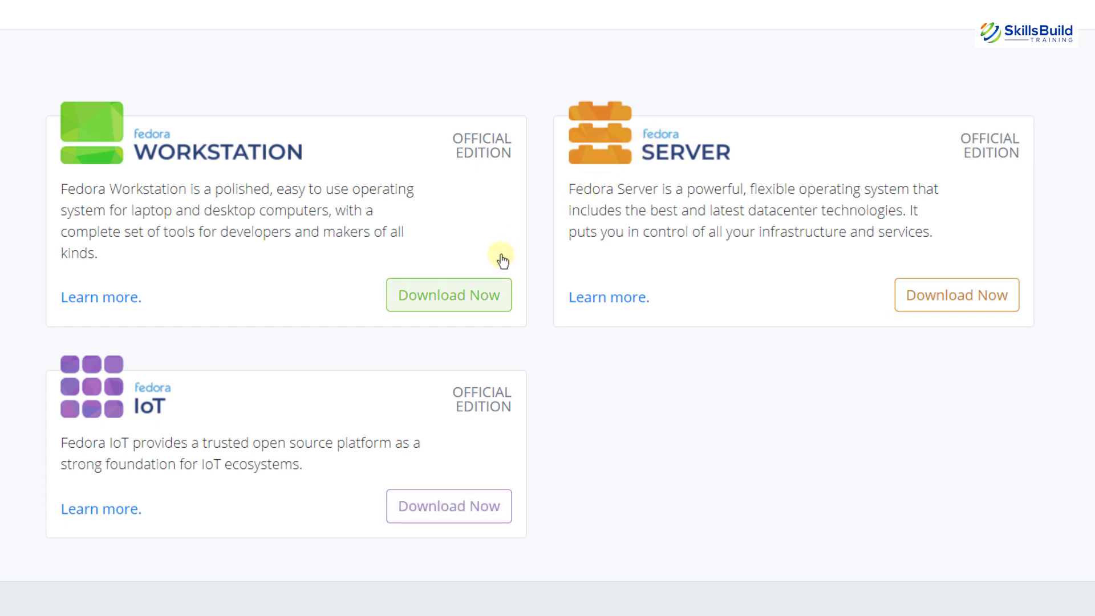
click(447, 300)
Switch to VirtualBox Manager and set up a new virtual machine named Fedora 33 with type Linux and version Red Hat (64-bit)
key(alt+Tab)
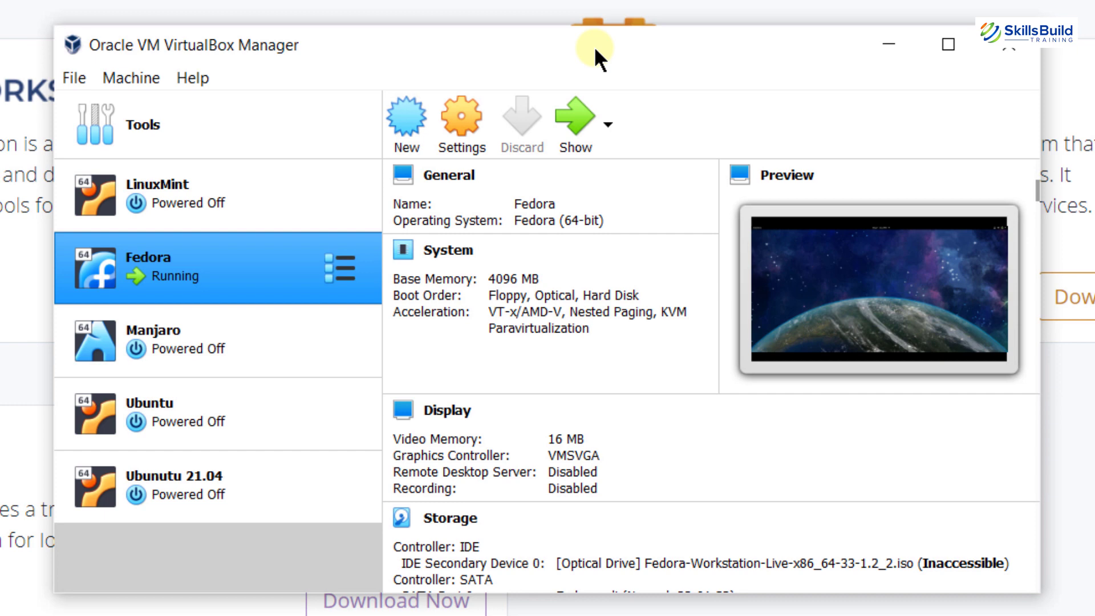
click(408, 120)
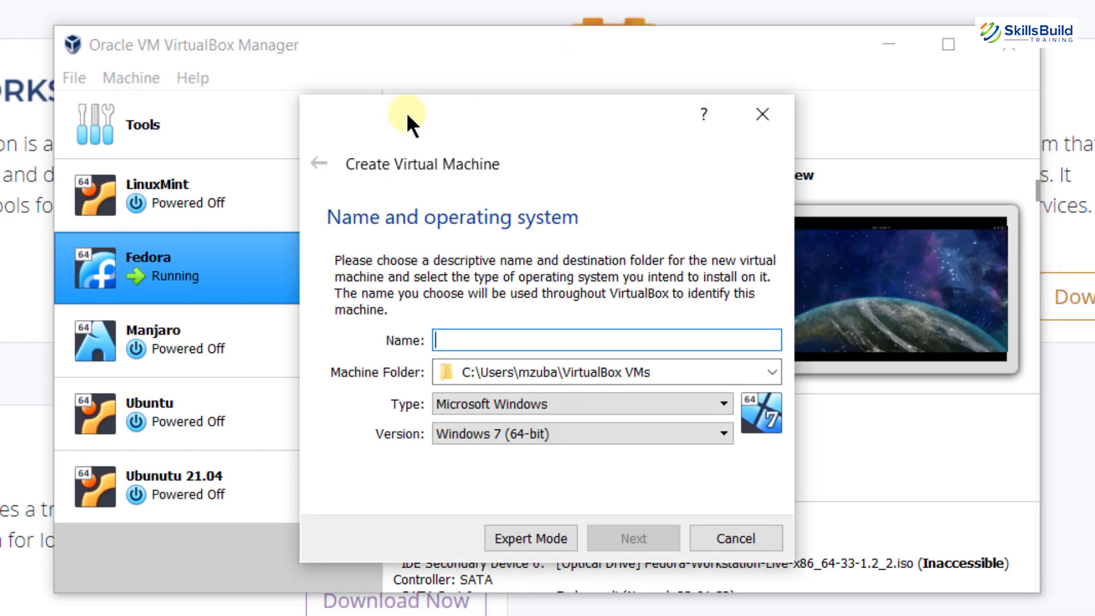
text(F)
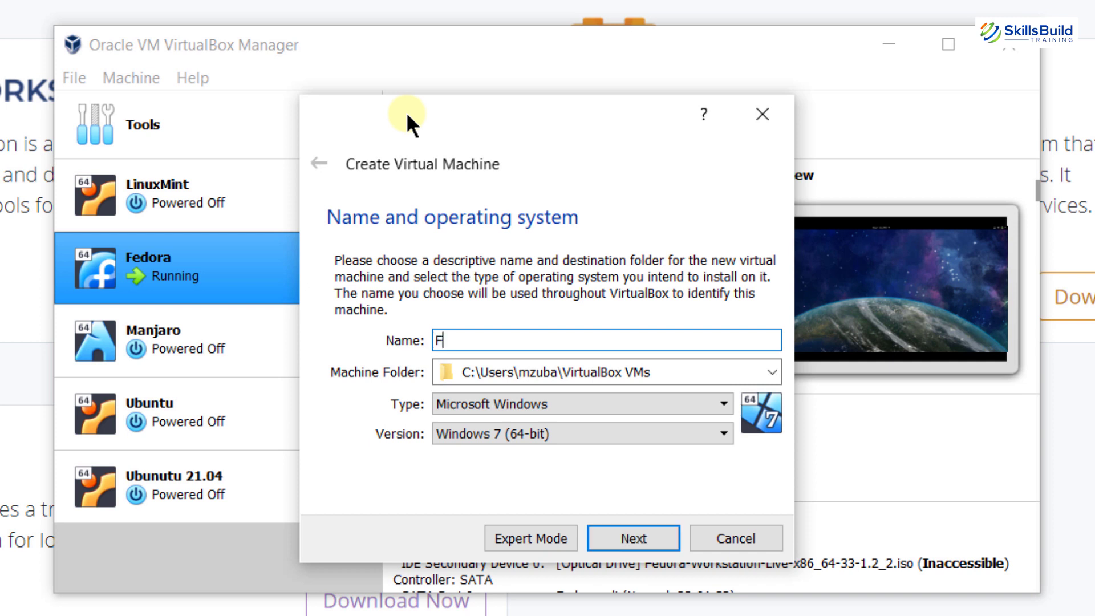
text(edora 33)
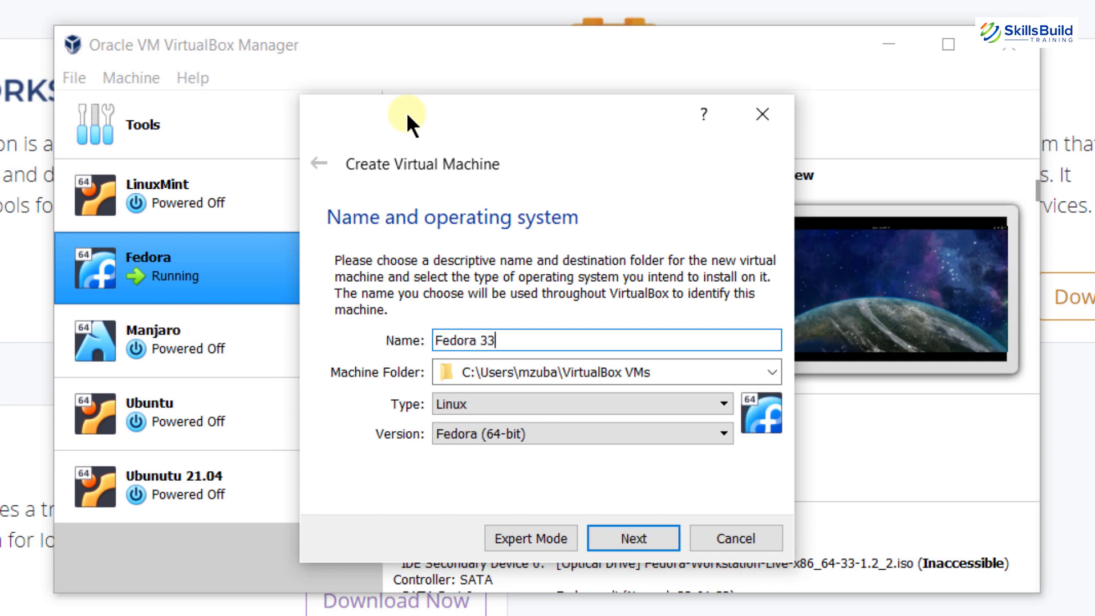
click(506, 428)
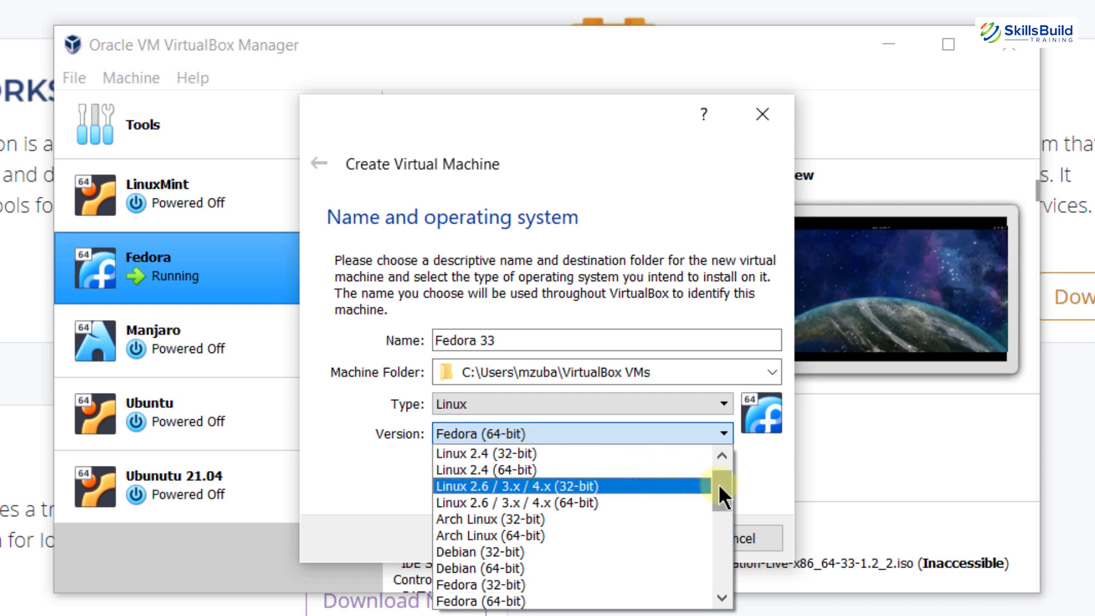
drag(719, 486, 685, 545)
click(552, 551)
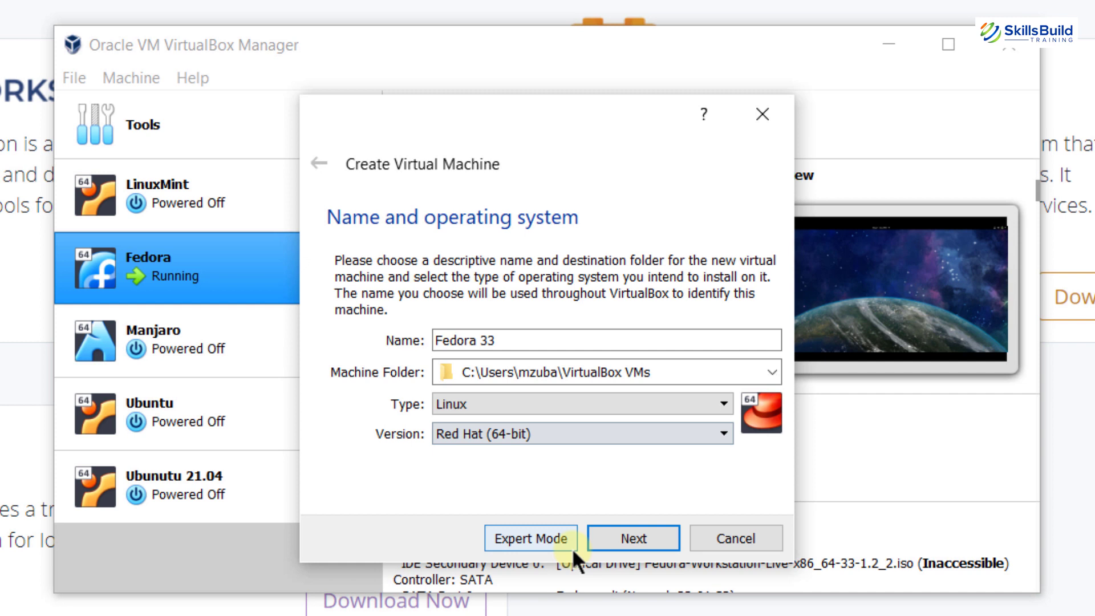
click(617, 543)
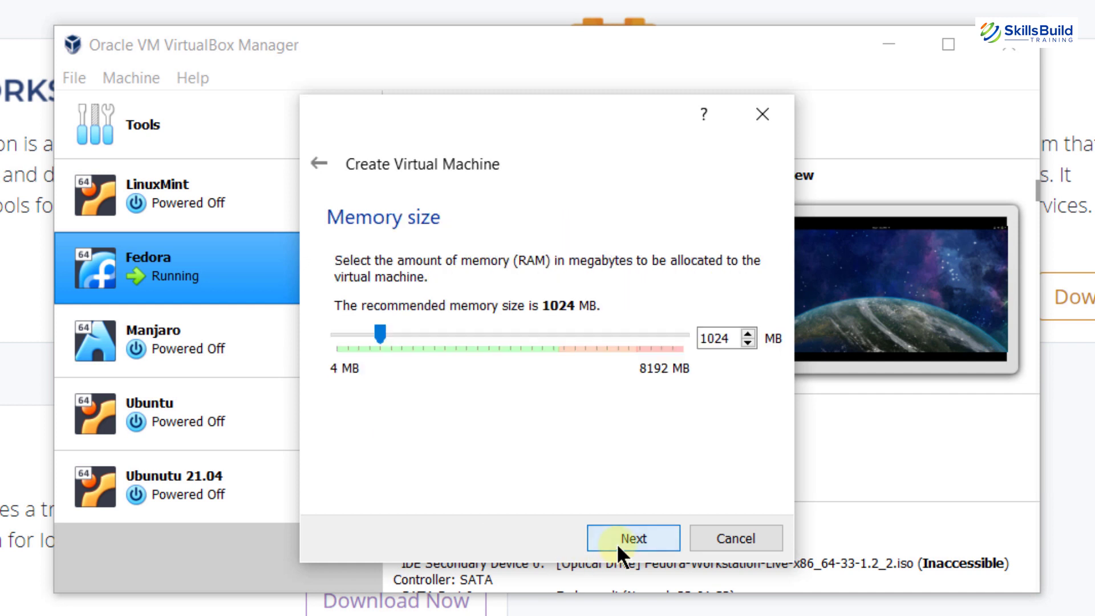
Set the new virtual machine's memory size to 4096 MB and proceed to the hard disk setup
click(488, 335)
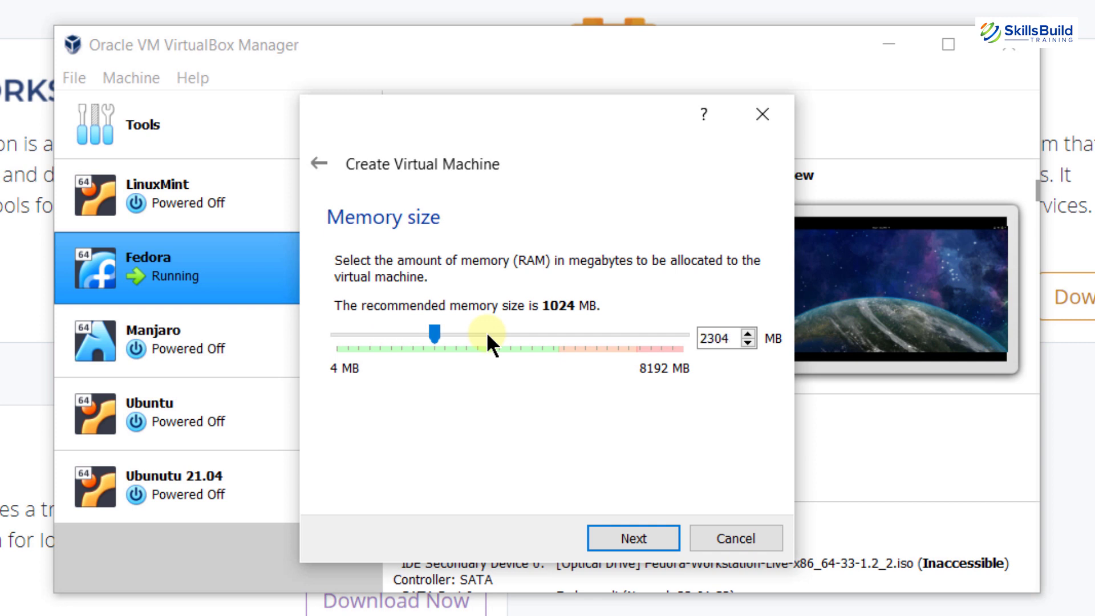
drag(486, 331, 511, 333)
click(632, 535)
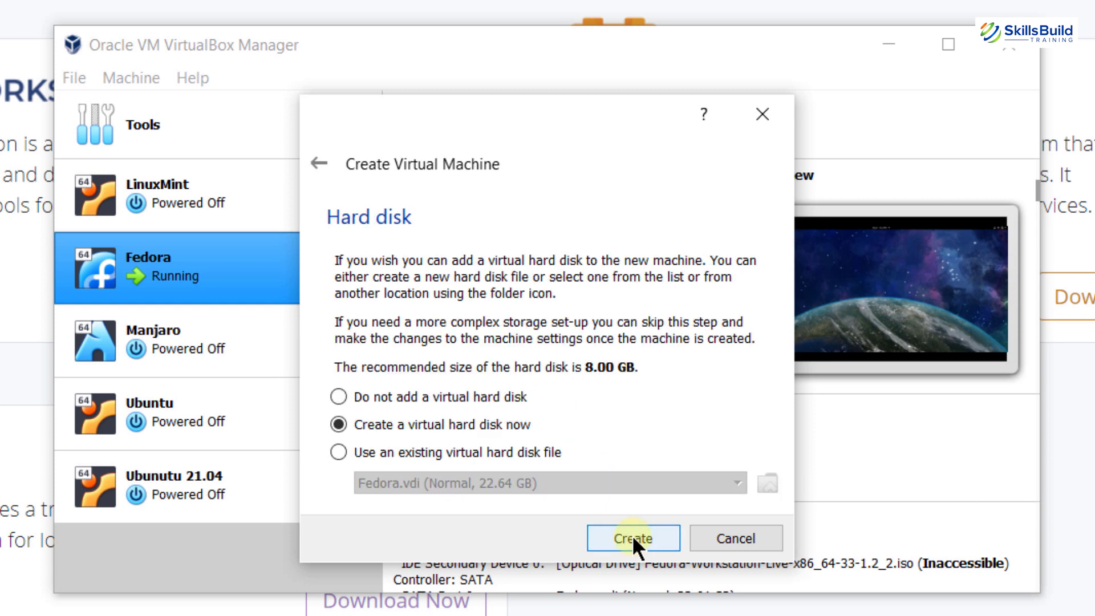
Create a dynamically allocated VDI virtual hard disk for Fedora 33, enlarged beyond the recommended 8.00 GB, and finish creating the machine
click(632, 538)
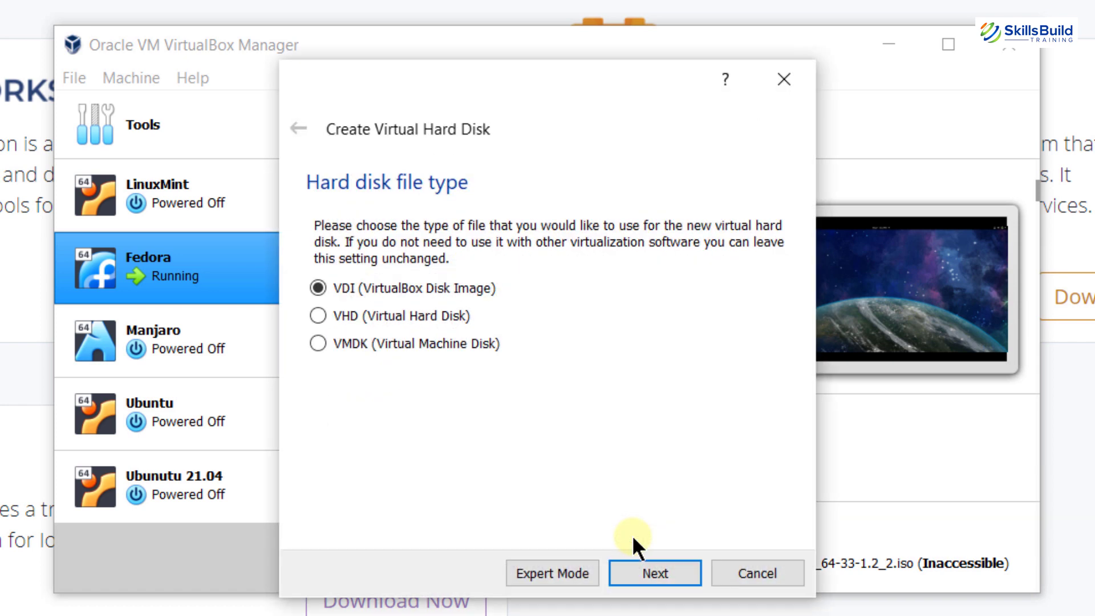
click(645, 572)
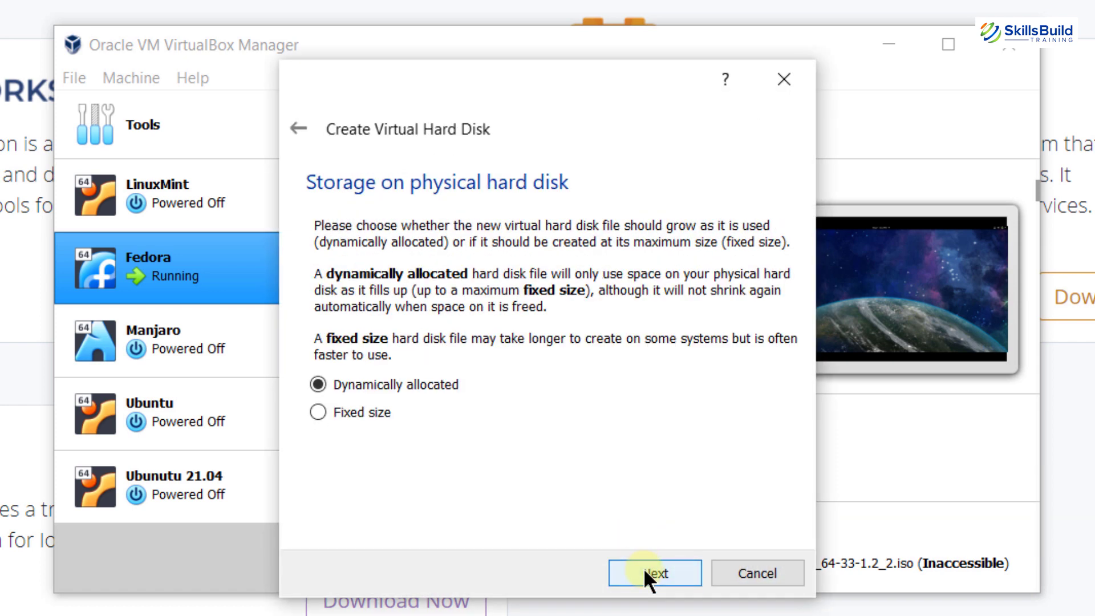
click(644, 570)
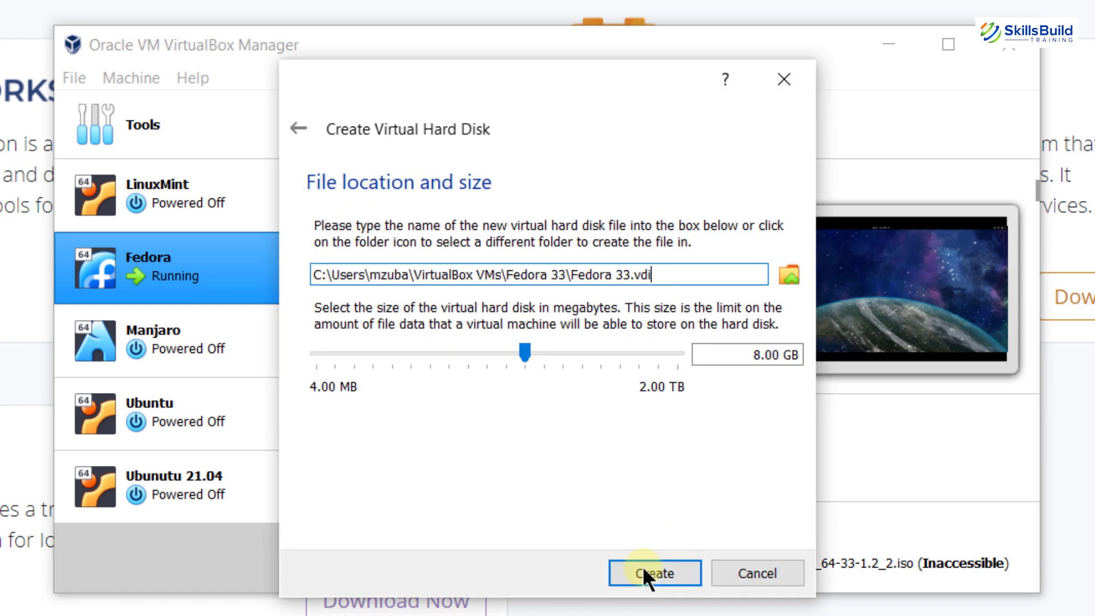
click(524, 348)
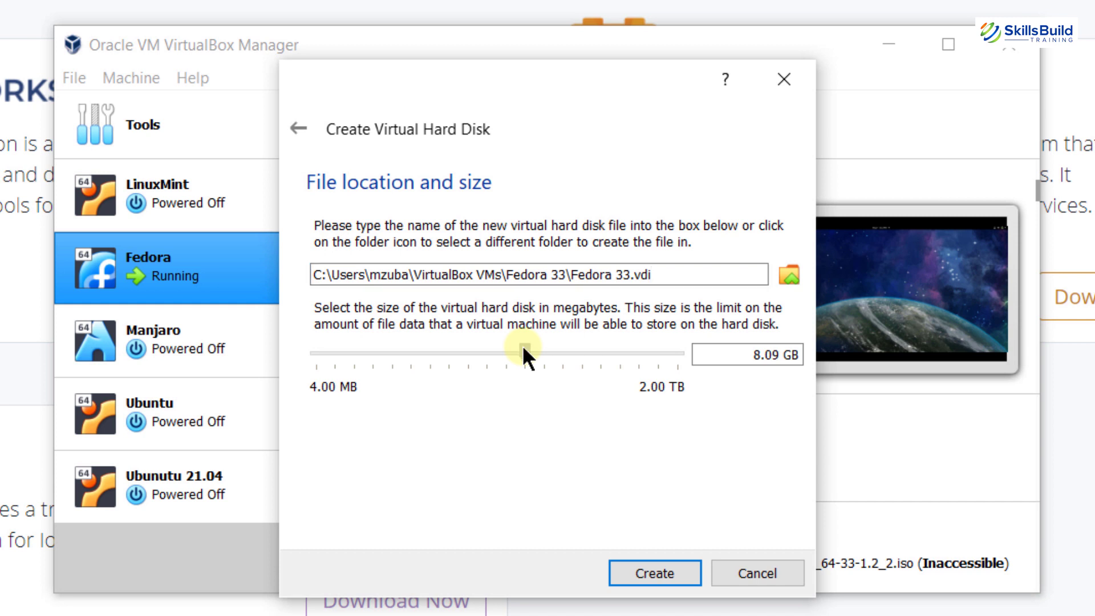
drag(524, 348, 552, 348)
click(680, 567)
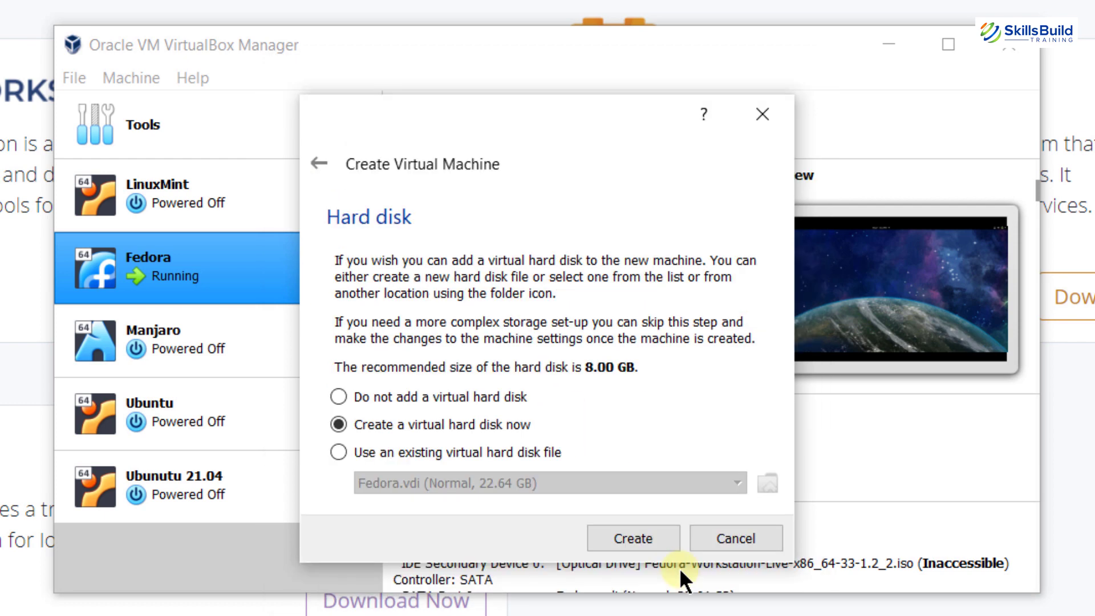
click(643, 534)
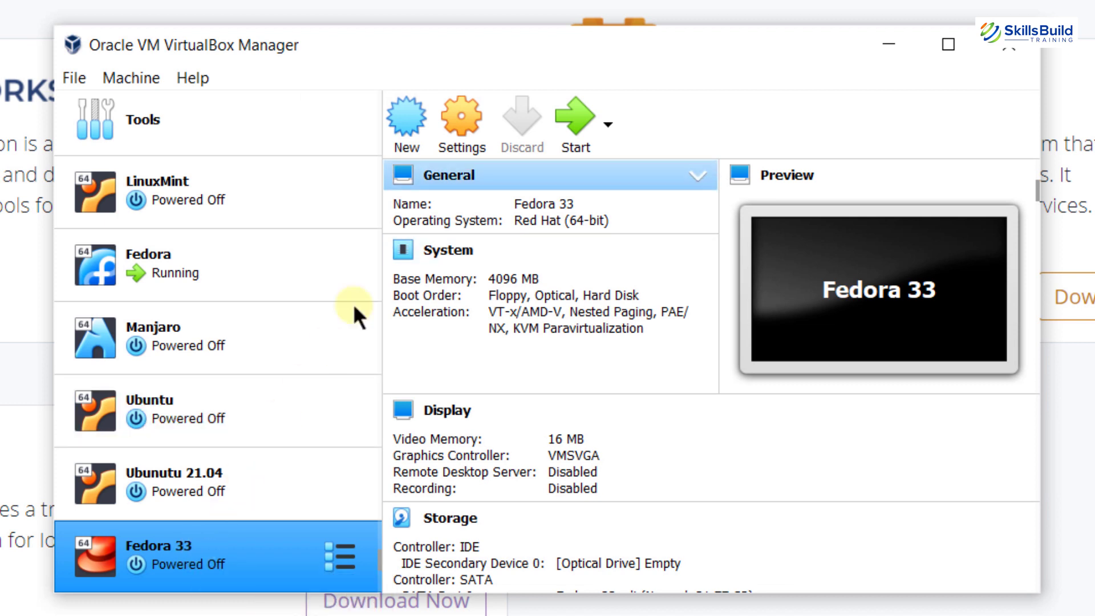
Attach Fedora-Workstation-Live-x86_64-33-1.2_2.iso to the Fedora 33 machine's empty optical drive in its storage settings and save them
click(461, 135)
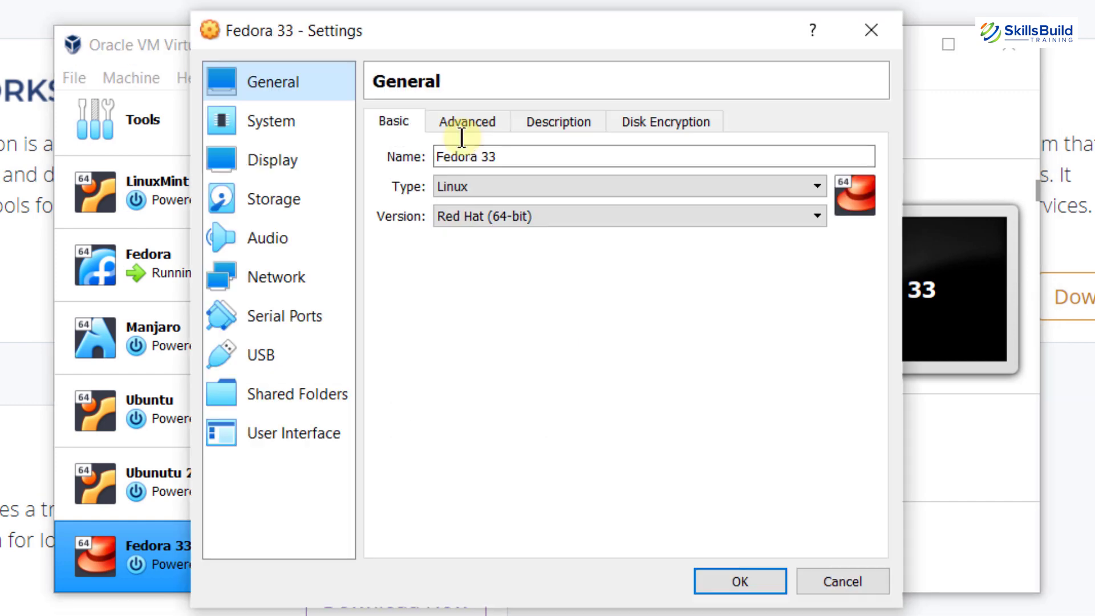
click(296, 194)
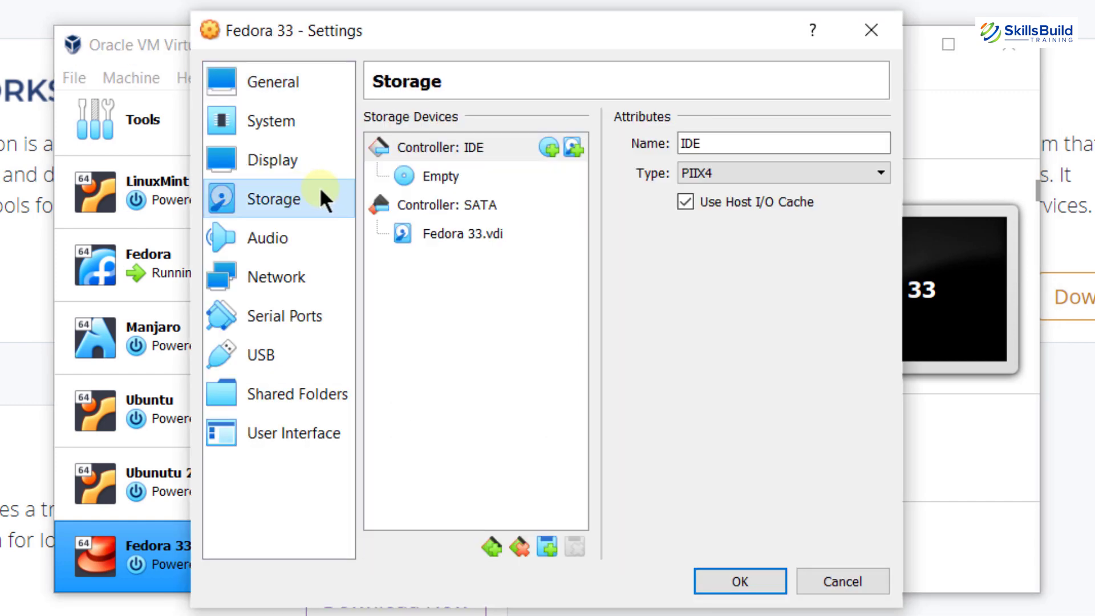
click(430, 175)
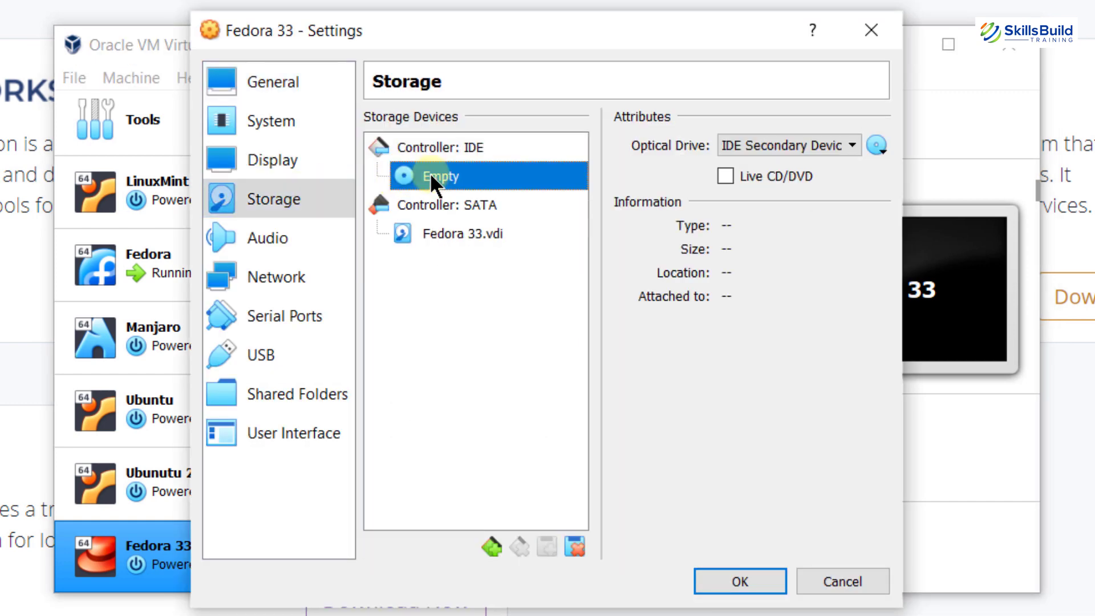
click(874, 141)
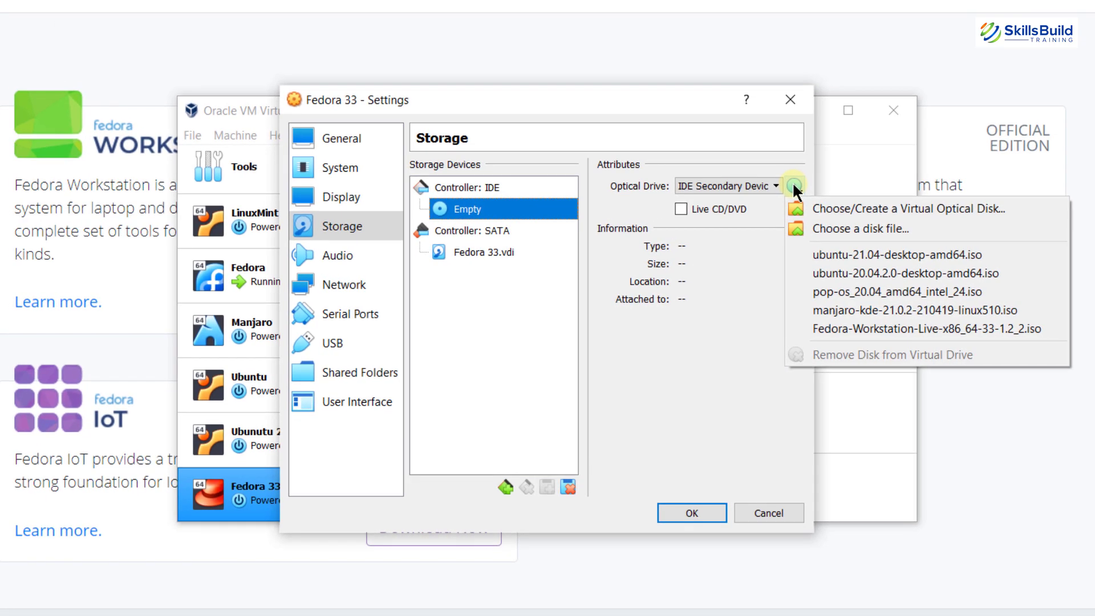
key(Down)
key(Down)
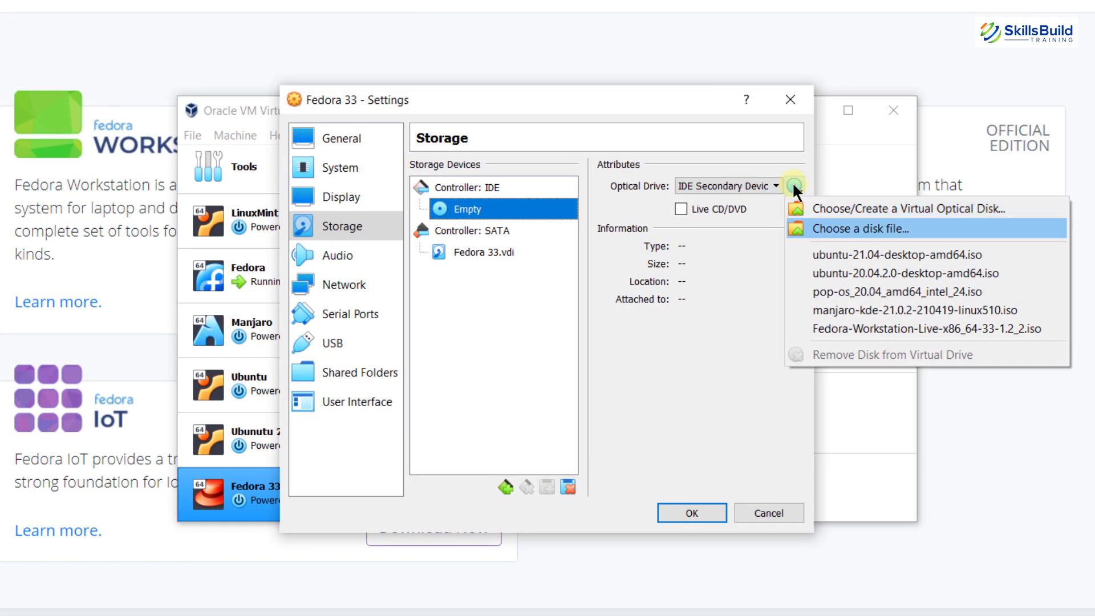
click(839, 228)
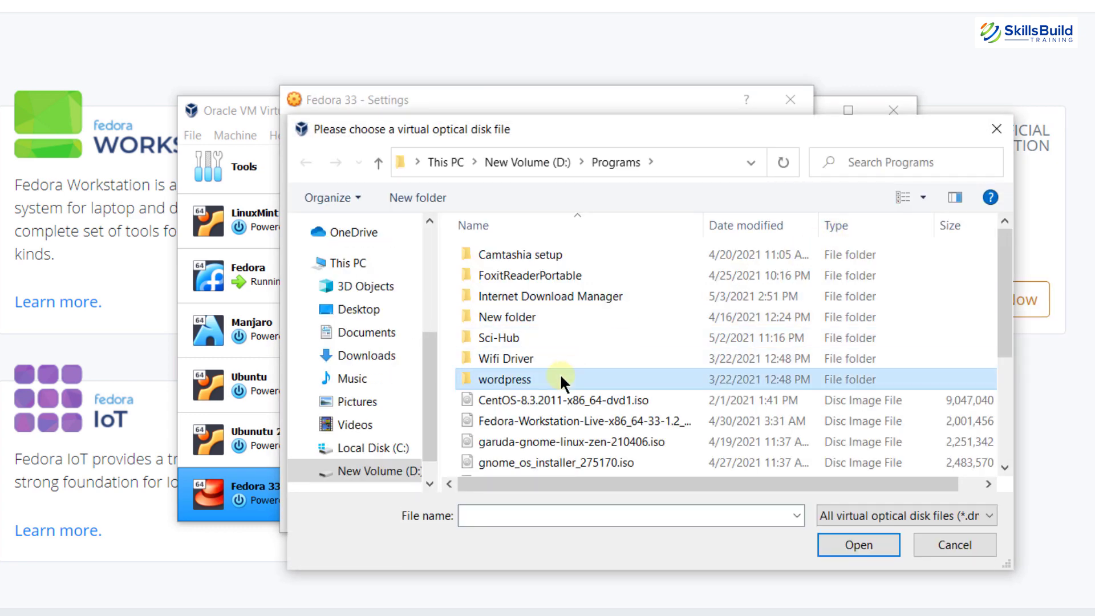
click(562, 421)
key(Down)
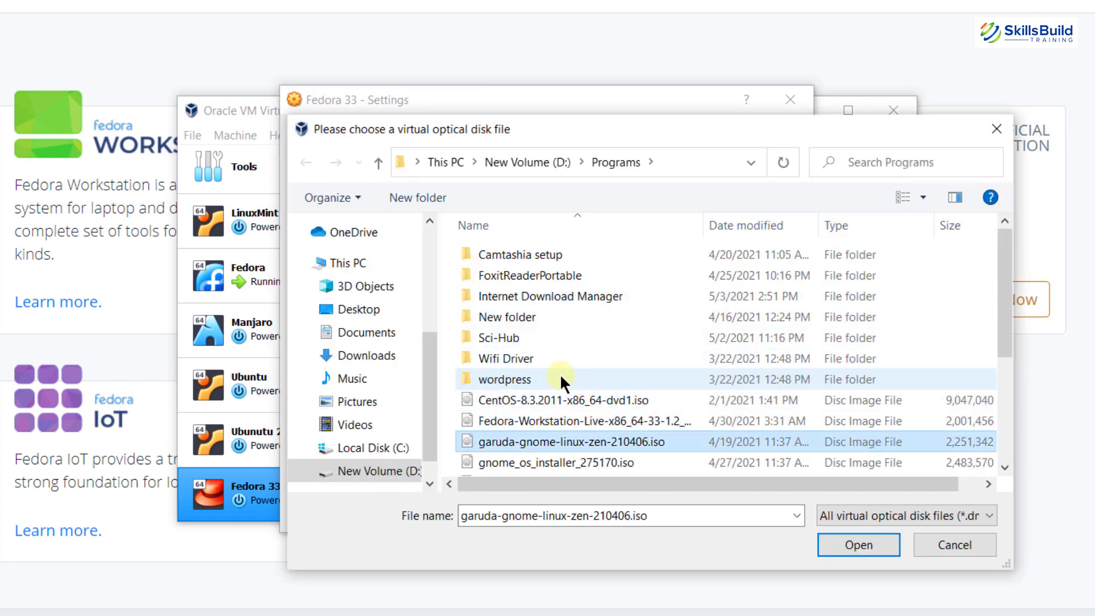
key(Up)
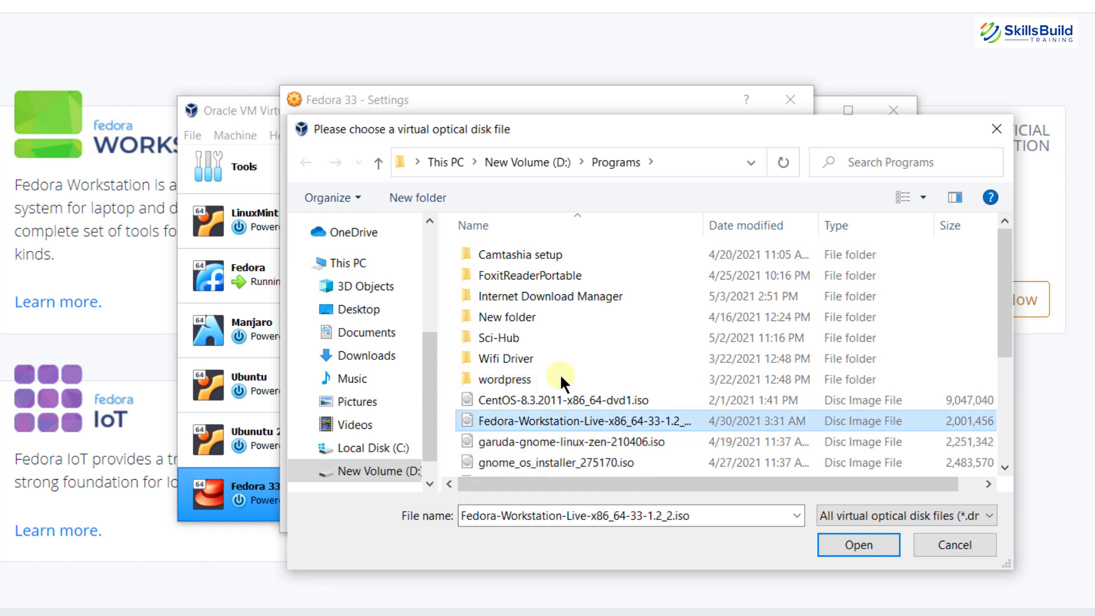
double_click(538, 420)
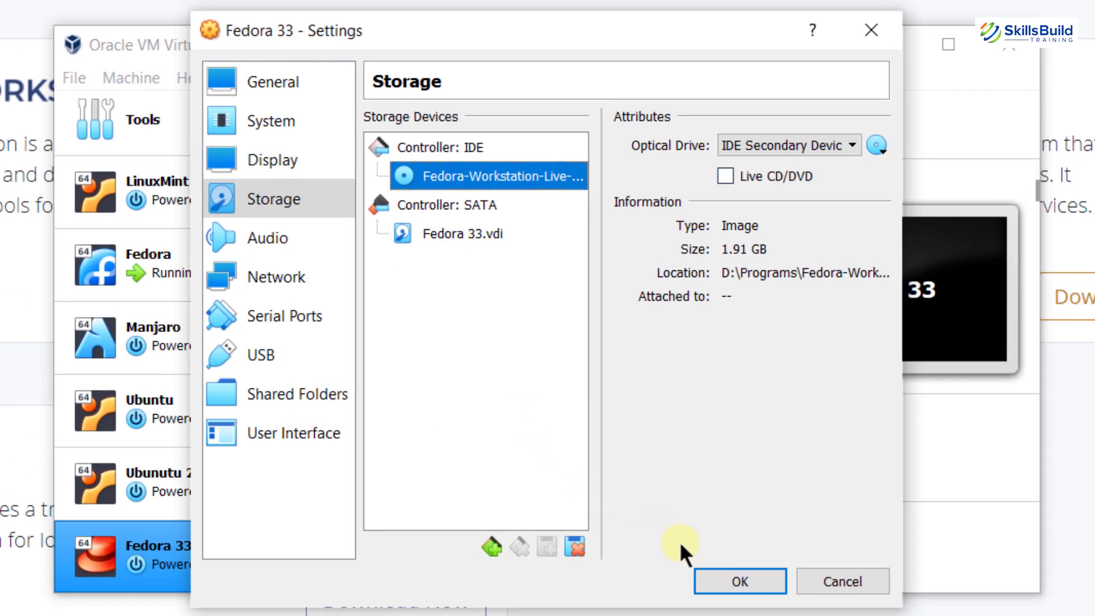
click(722, 568)
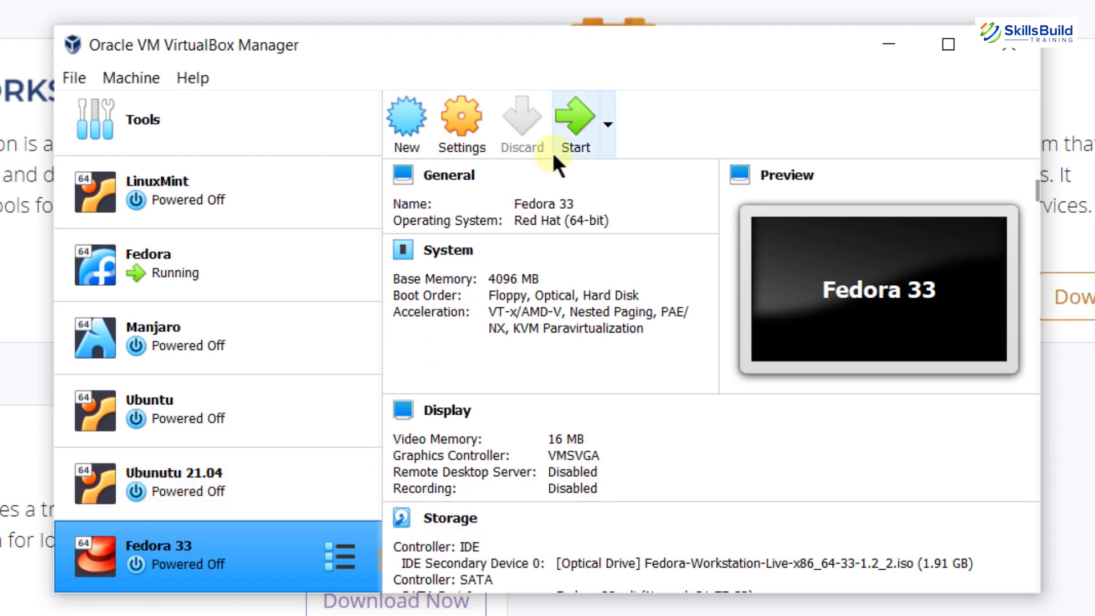
Start the Fedora 33 virtual machine with Fedora-Workstation-Live-x86_64-33-1.2_2.iso as the start-up disk
click(571, 119)
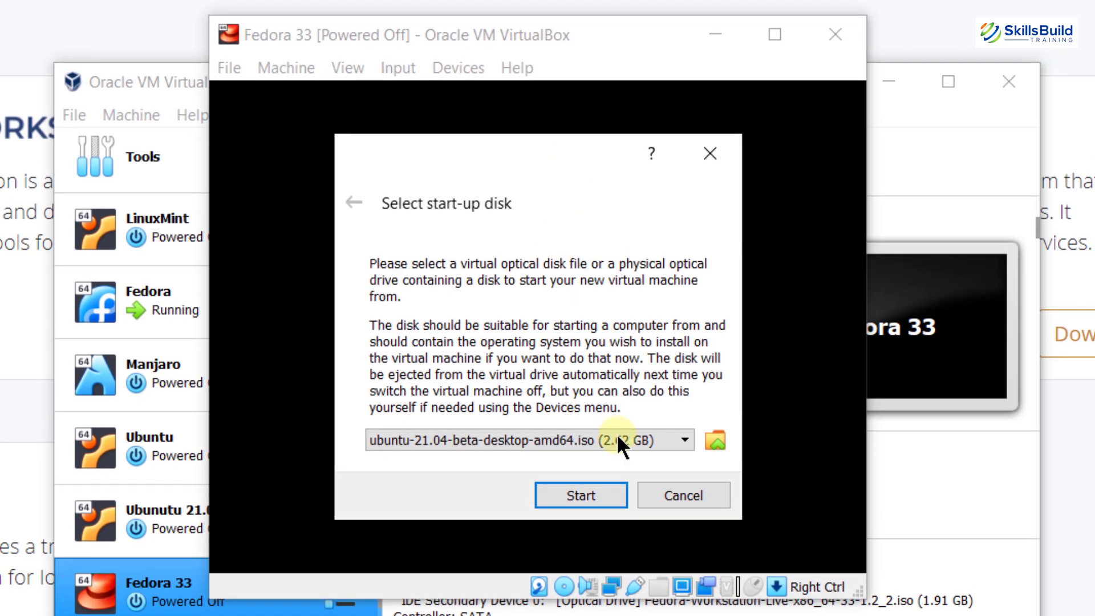
click(619, 439)
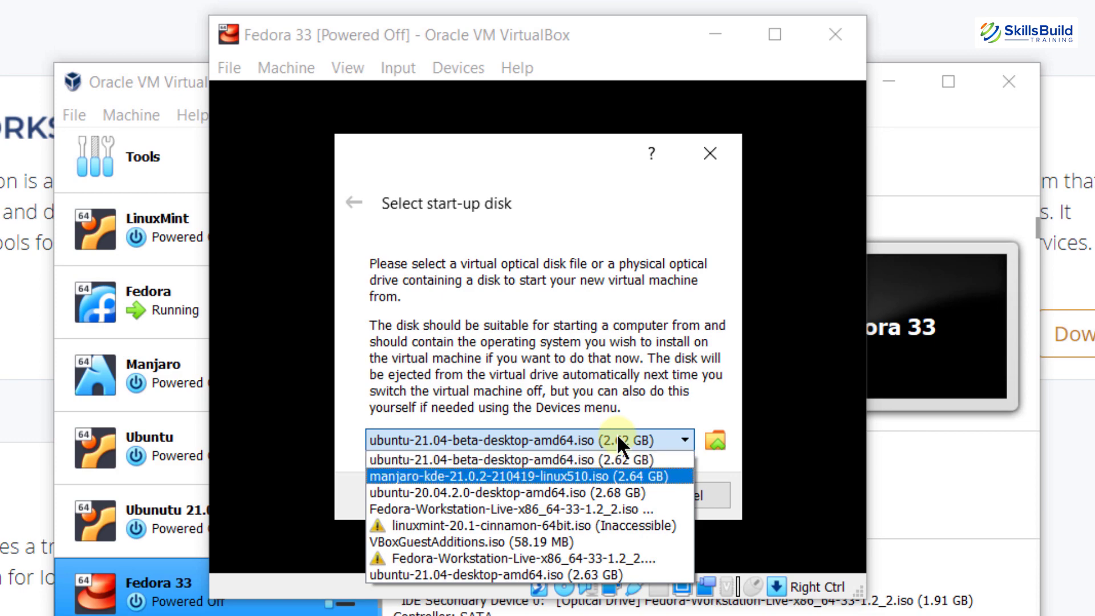
click(557, 509)
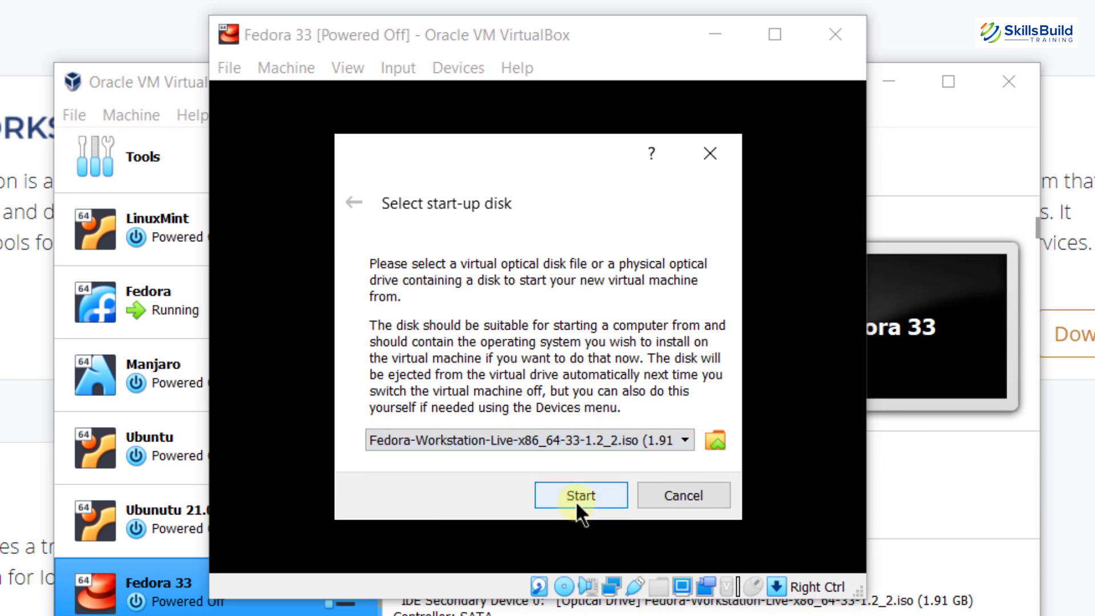
click(581, 498)
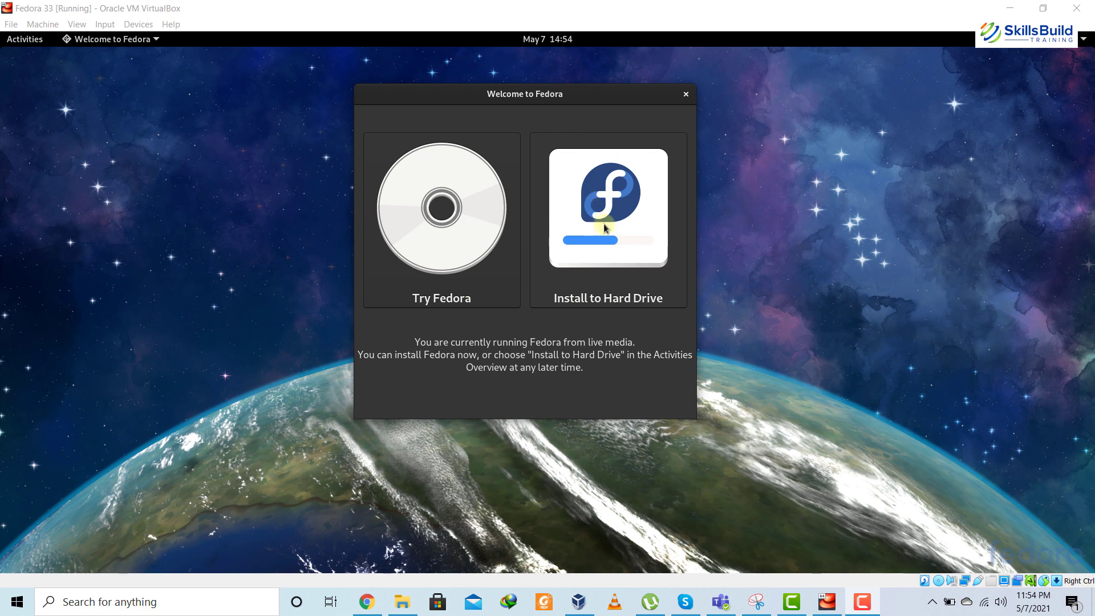
Launch the installation to the hard drive and continue with English (United States) as the installation language
click(604, 224)
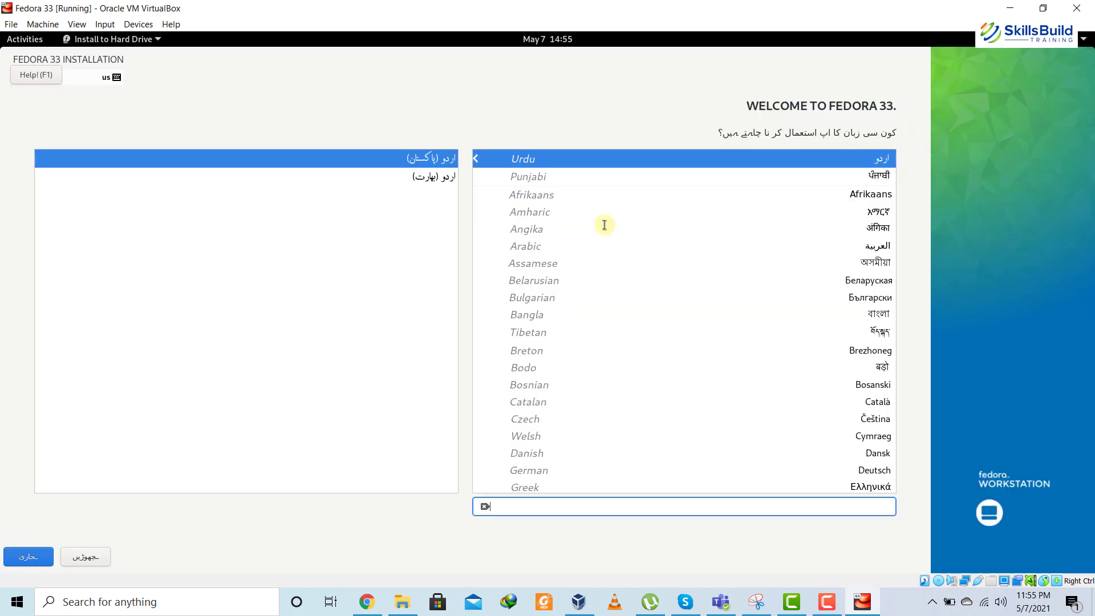
text(English)
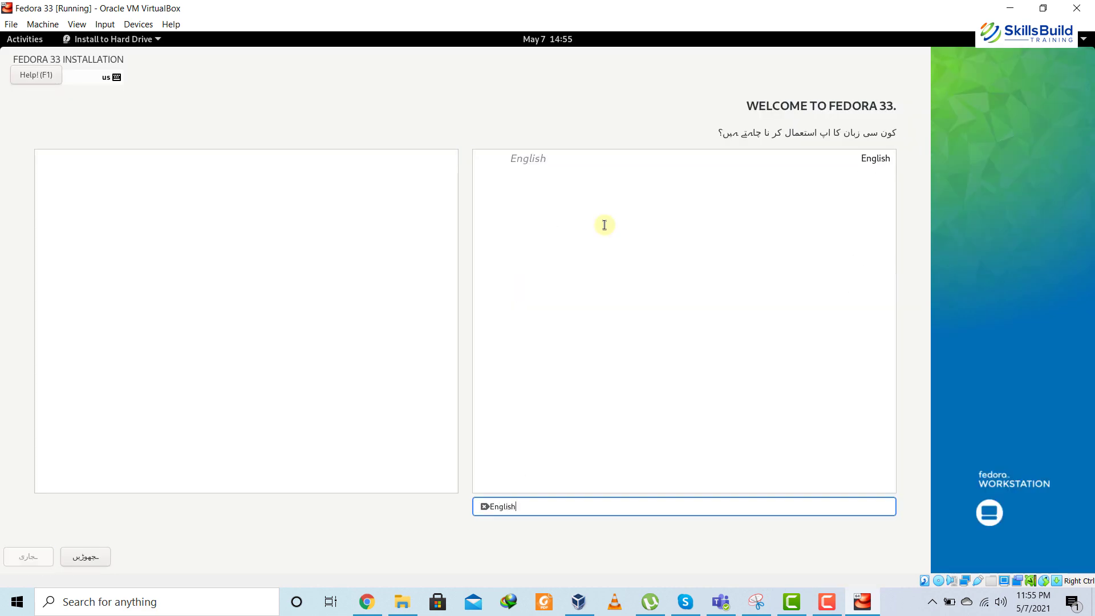
click(865, 162)
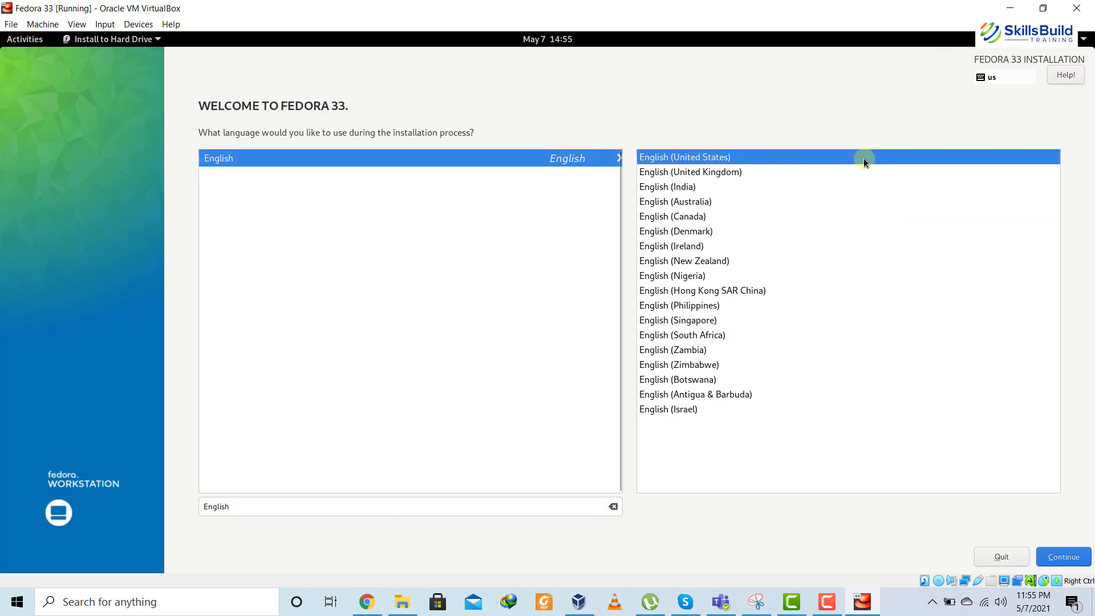
click(1065, 557)
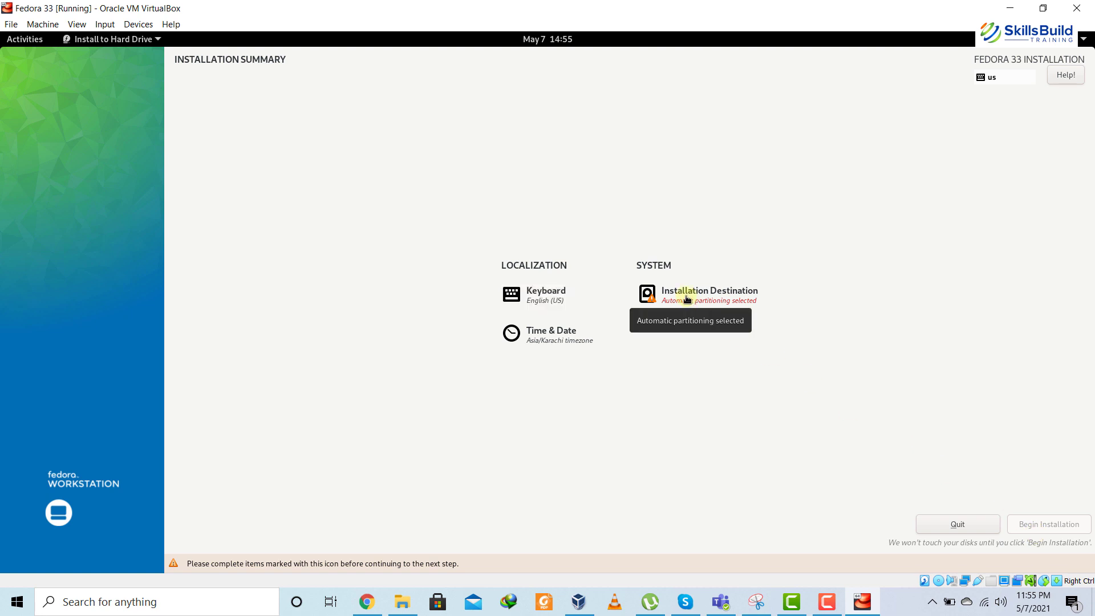
Accept the ATA VBOX HARDDISK with automatic storage configuration as the installation destination and begin the installation
click(687, 296)
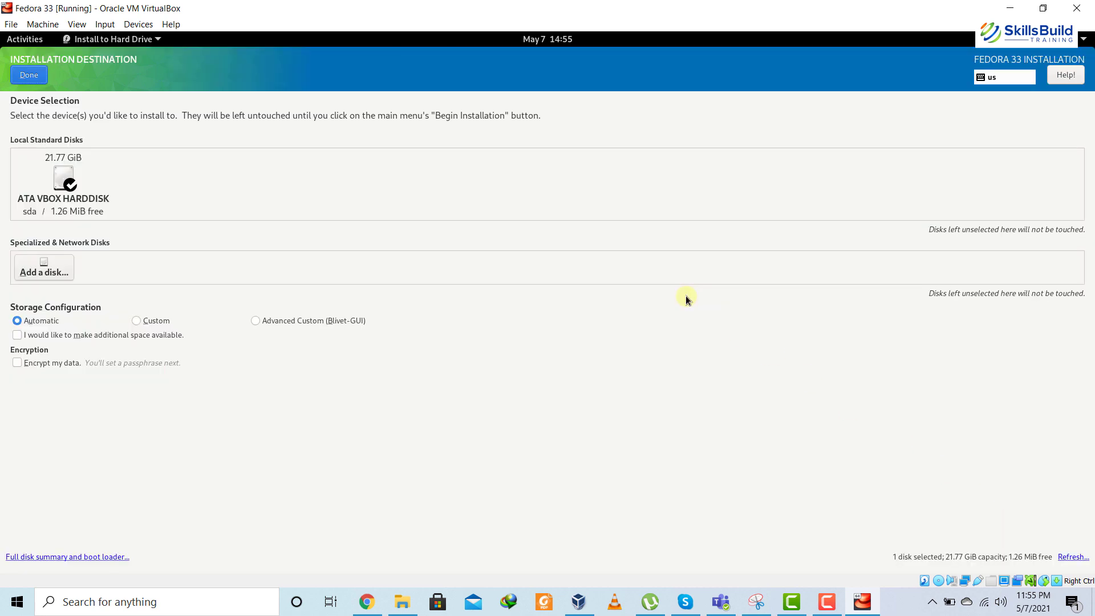
click(15, 75)
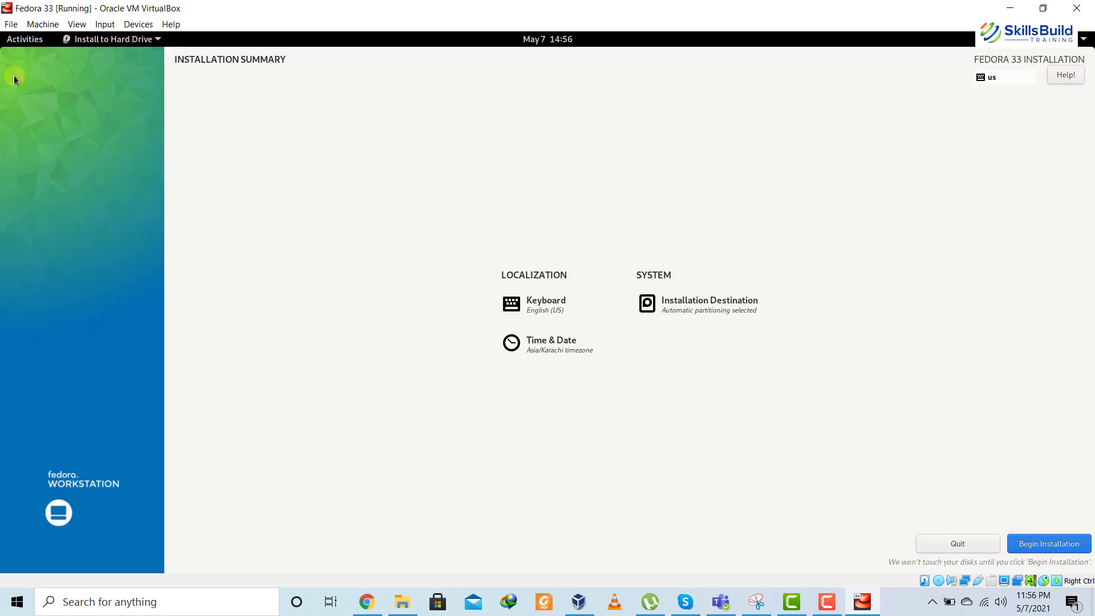
click(1049, 544)
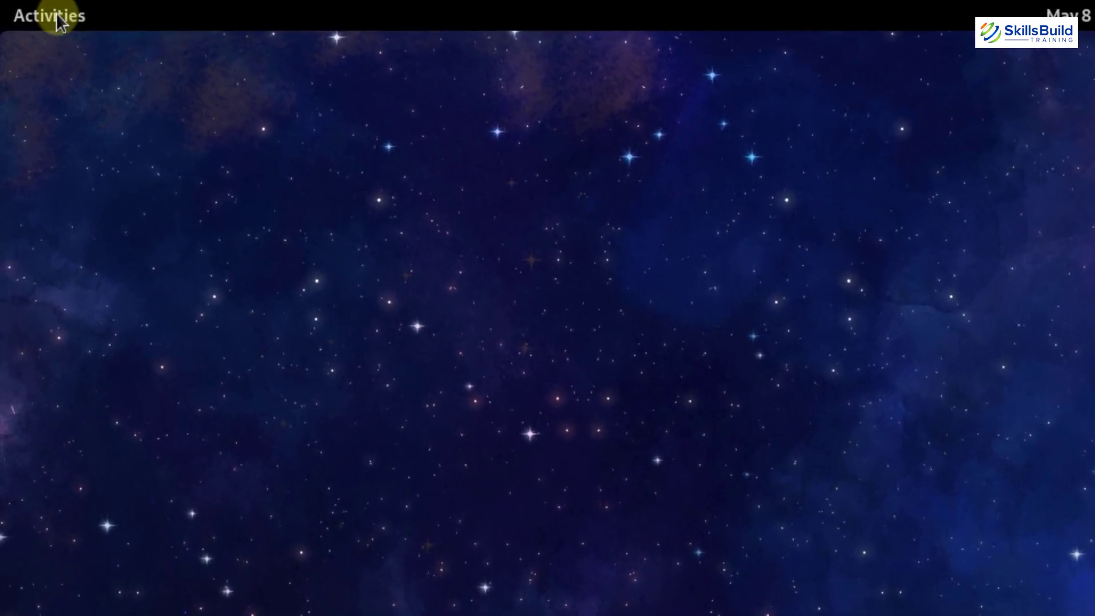
click(59, 17)
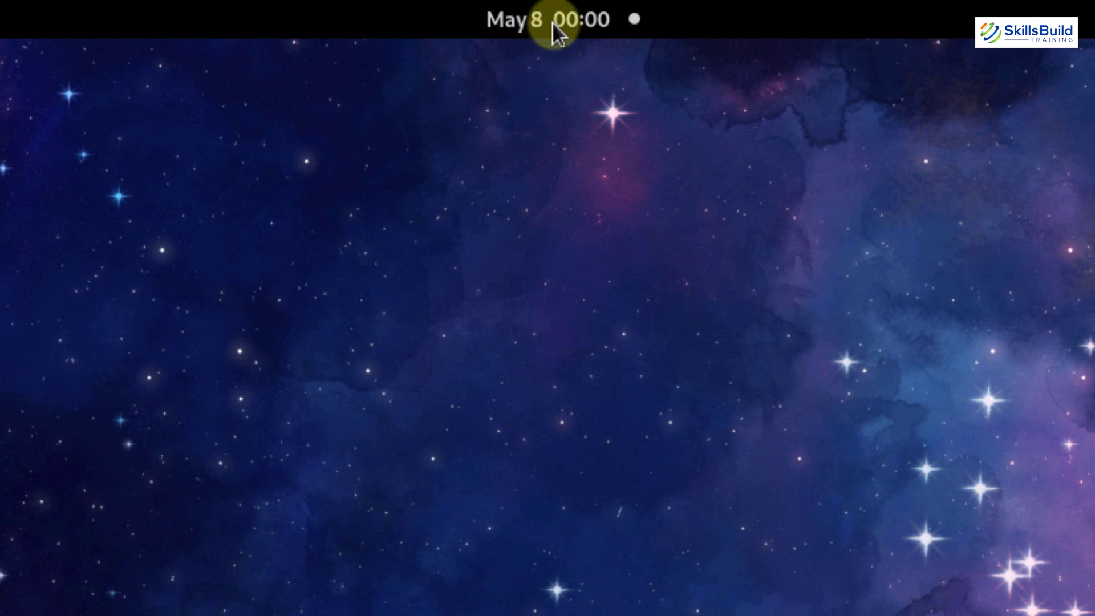
click(552, 21)
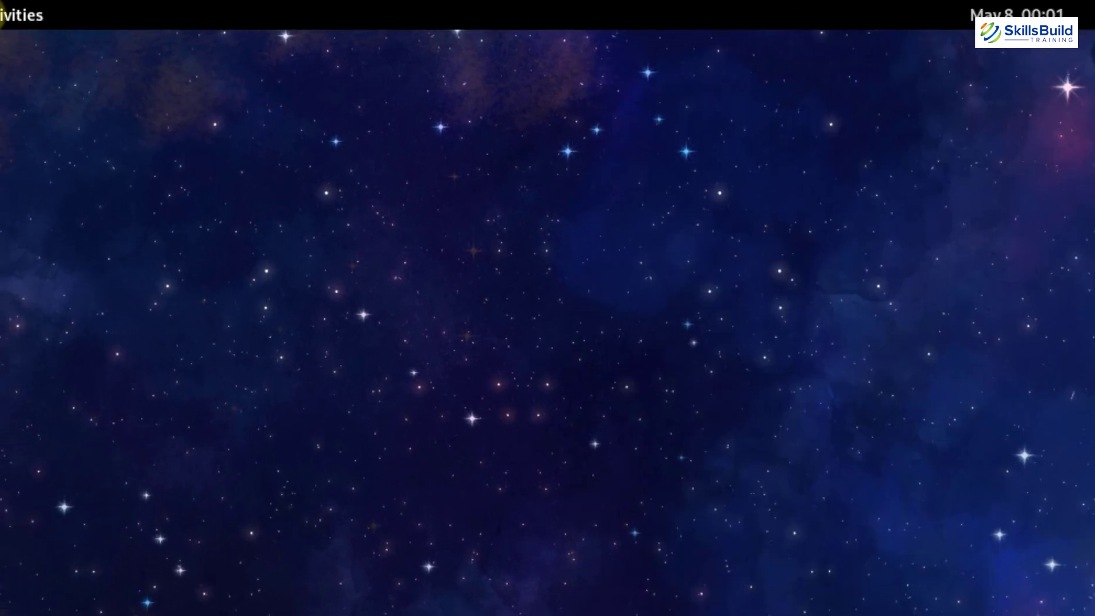
Find the system settings through the desktop search and open their Date & Time page
click(25, 16)
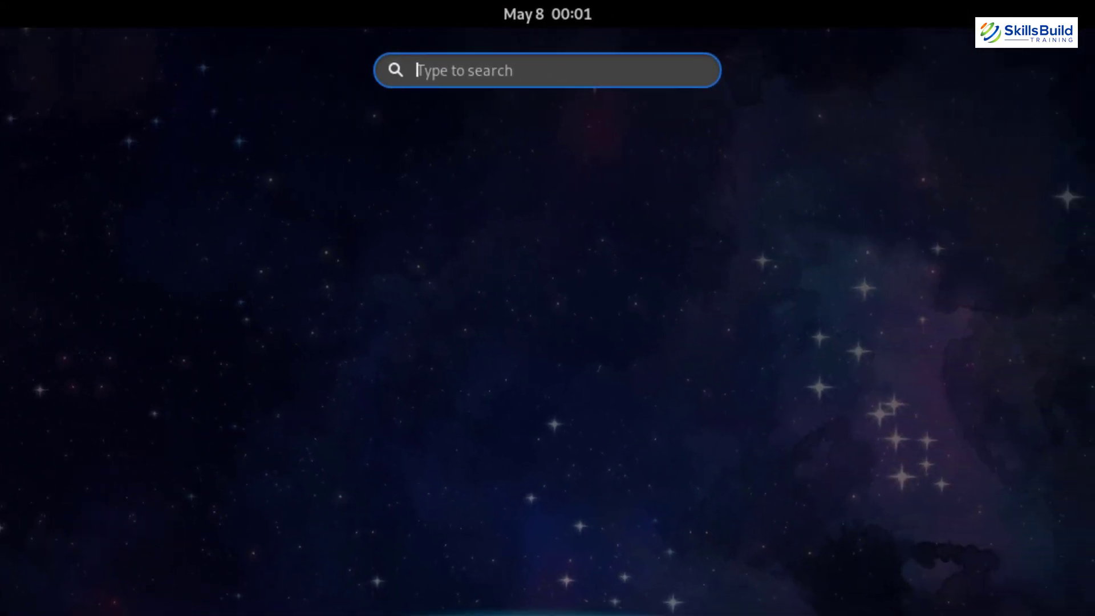
text(system se)
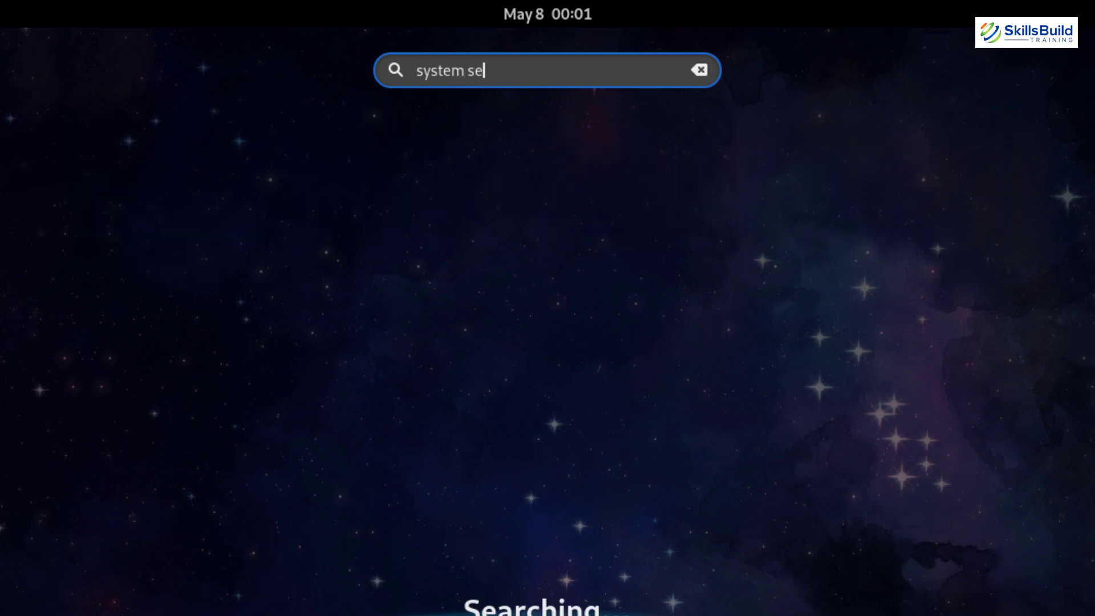
text(ttin)
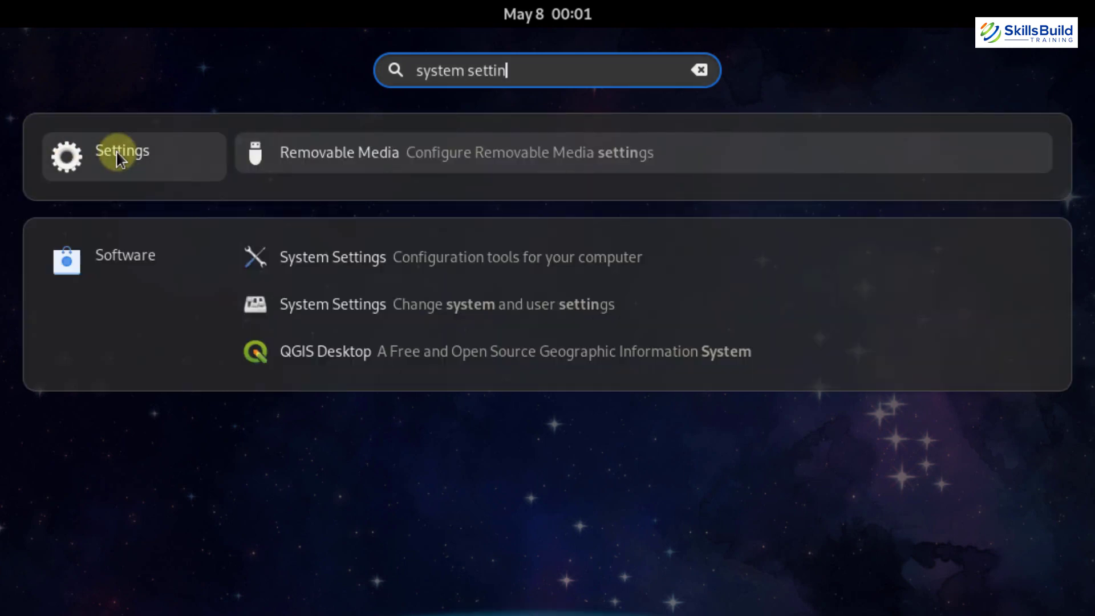
click(117, 152)
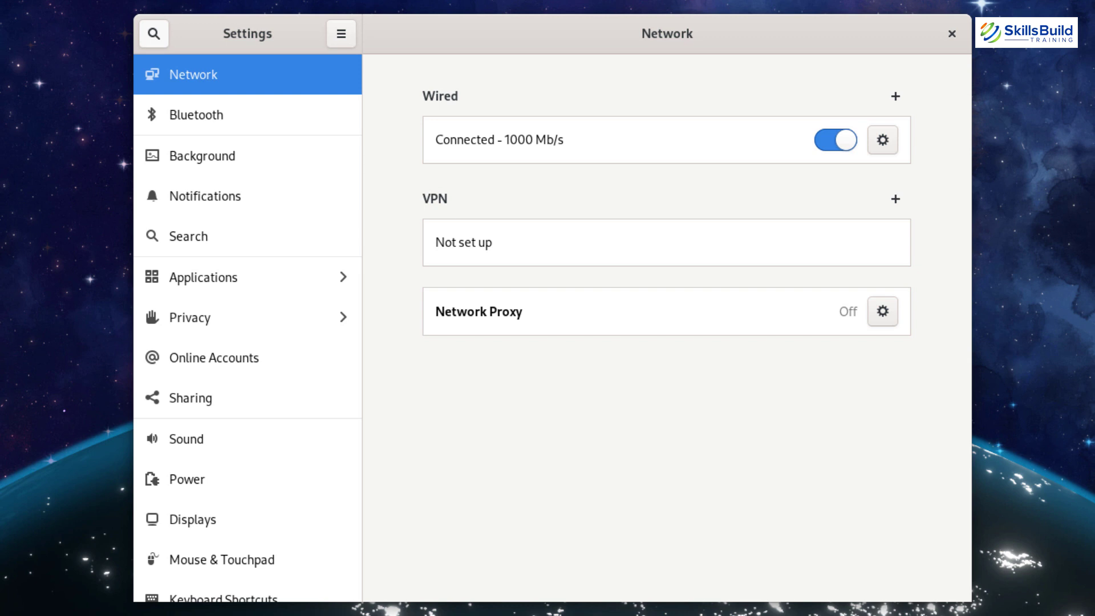
text(dat)
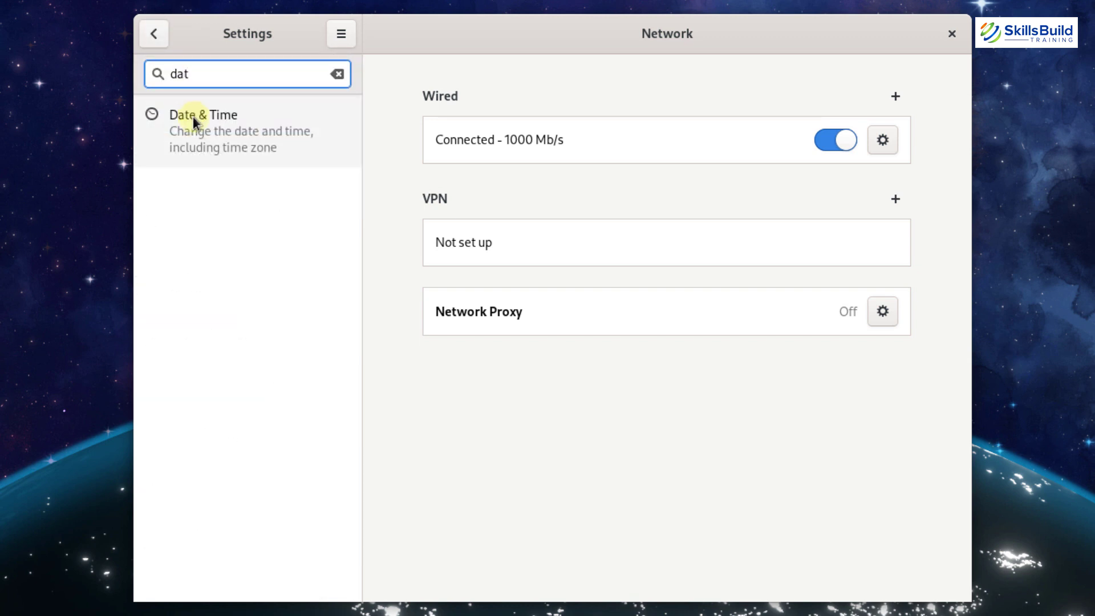
click(194, 122)
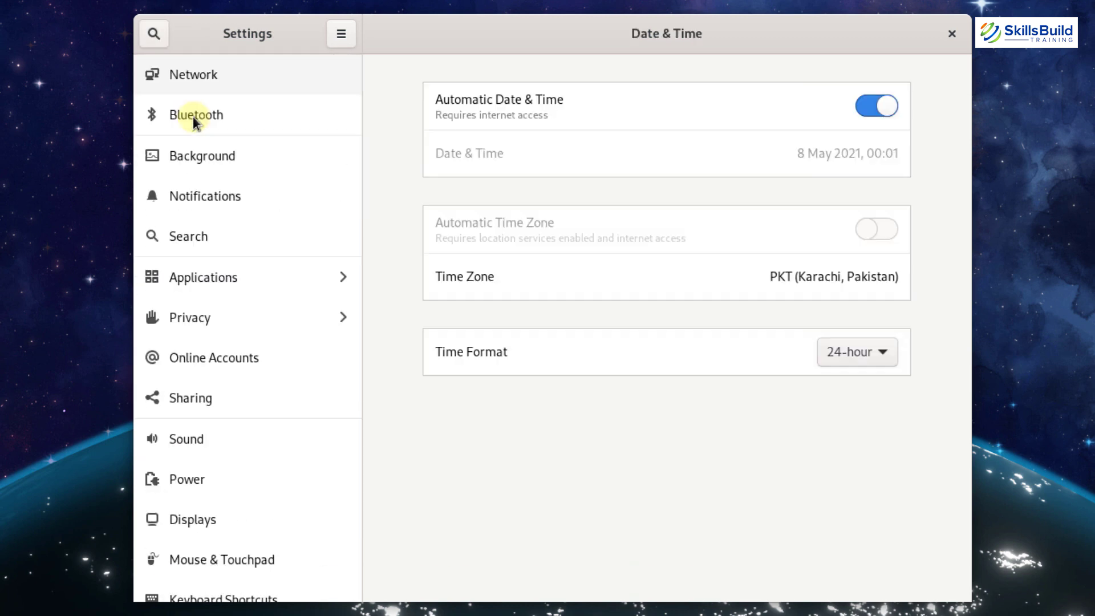
Set the time format to AM / PM and close Settings
click(854, 351)
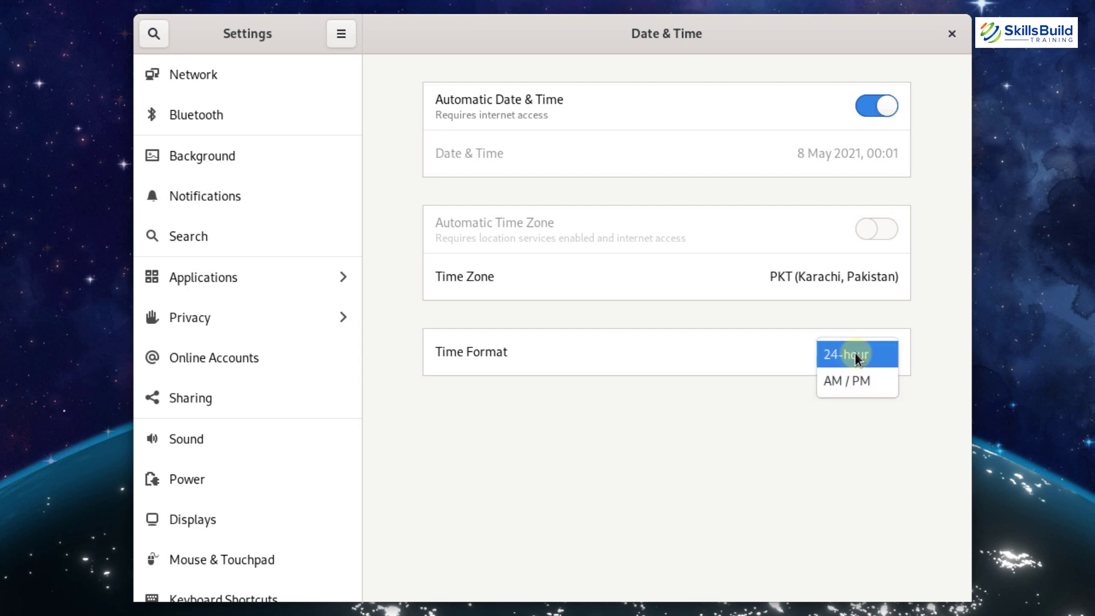
key(Down)
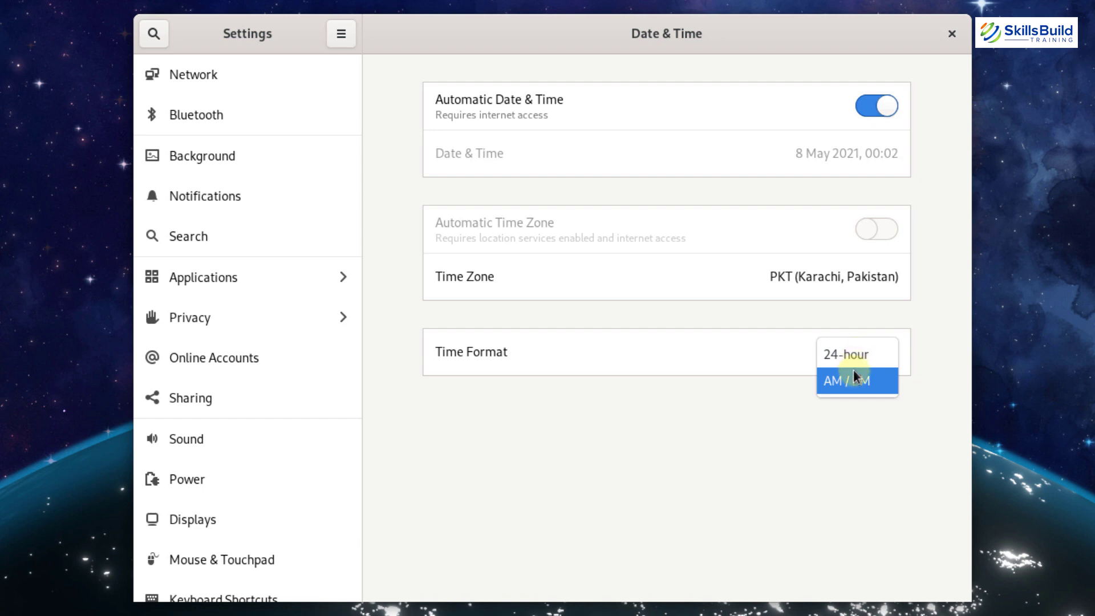
click(852, 379)
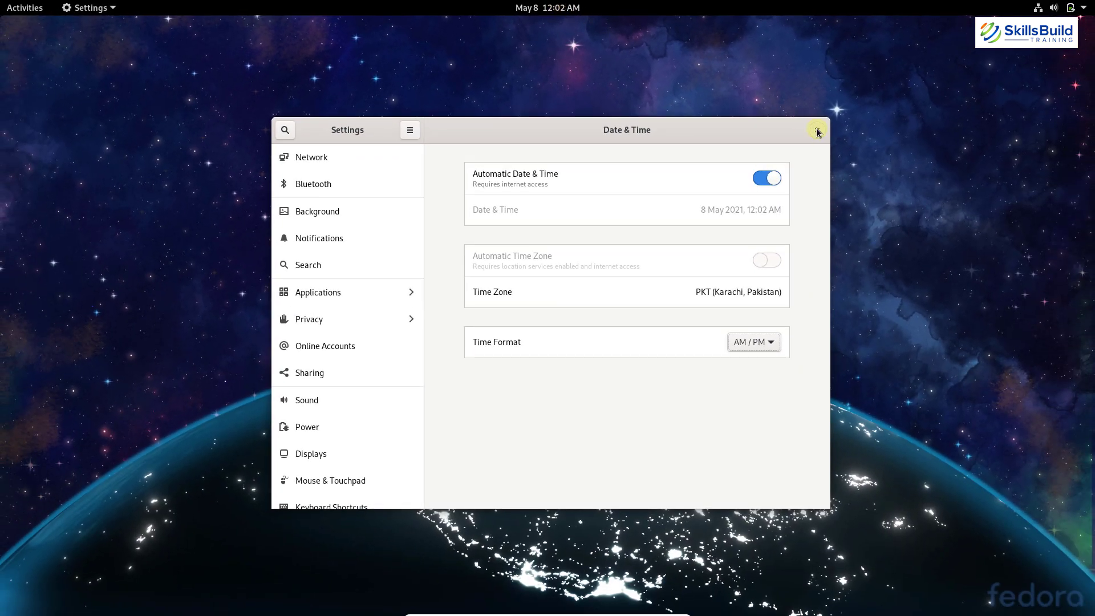
click(819, 130)
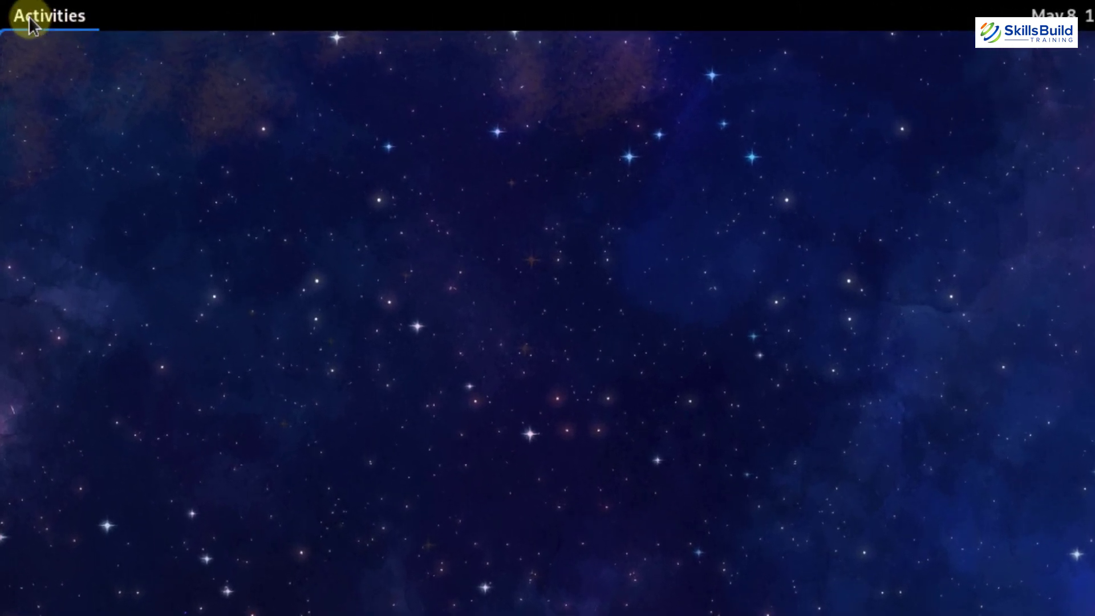
Show all installed applications and look through the whole application grid
click(29, 16)
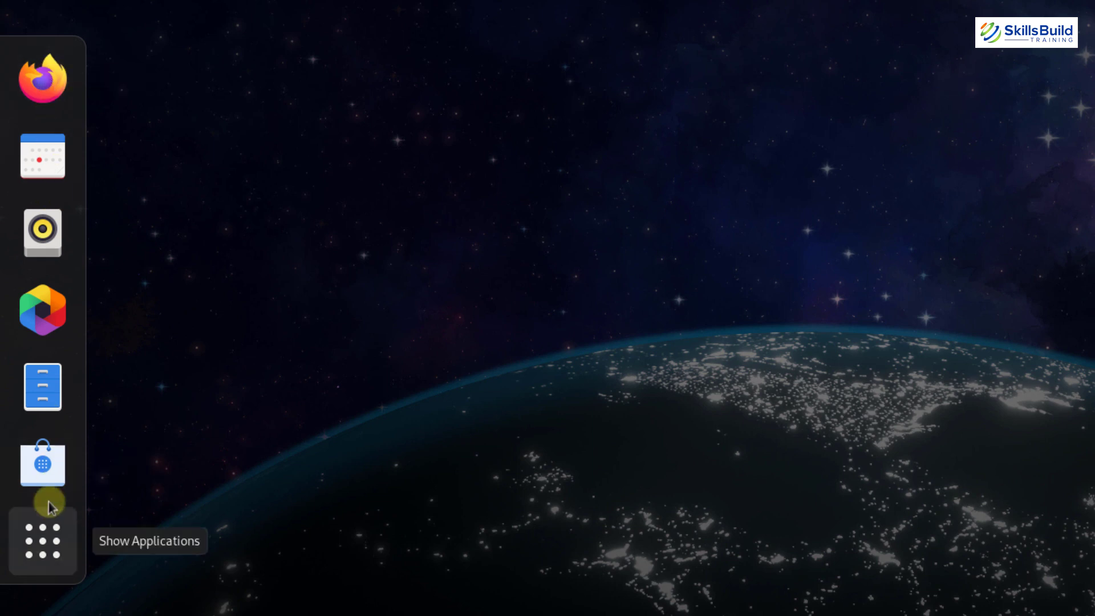
click(48, 538)
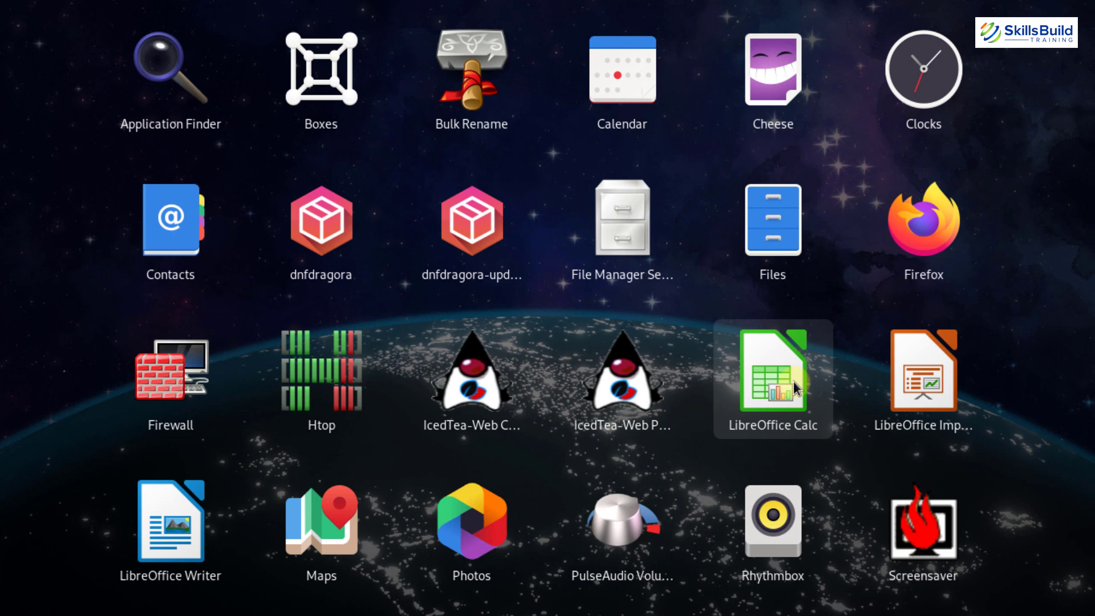
scroll(793, 381, down, 1)
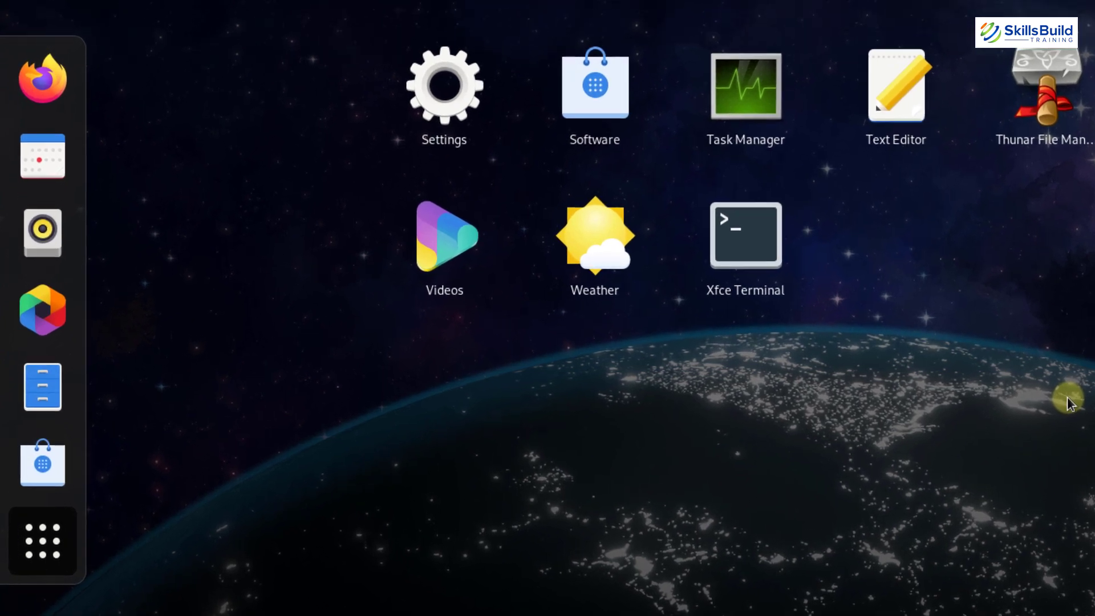
Open Software and search its catalogue for "Nvidi" and then for "steam", leaving the search at the end
click(43, 463)
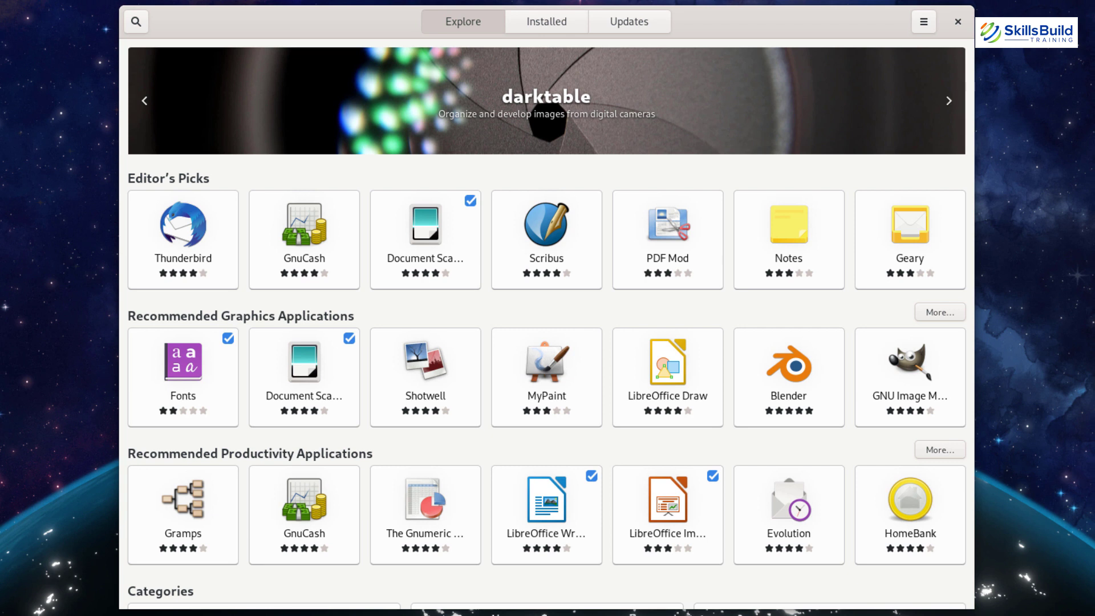
text(Nvidi)
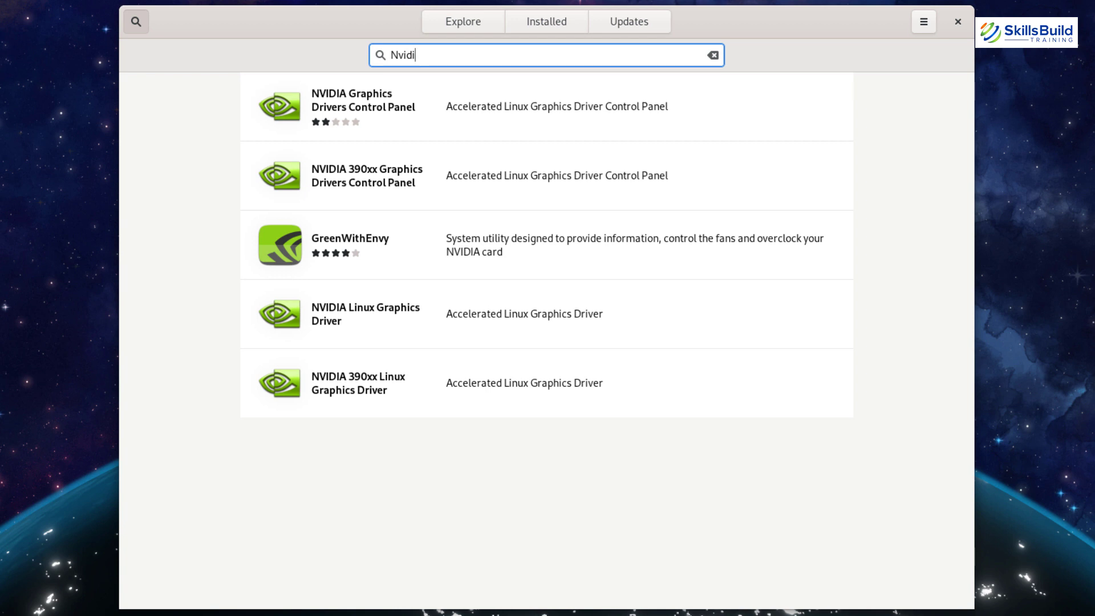
key(ctrl+a)
key(BackSpace)
text(steam)
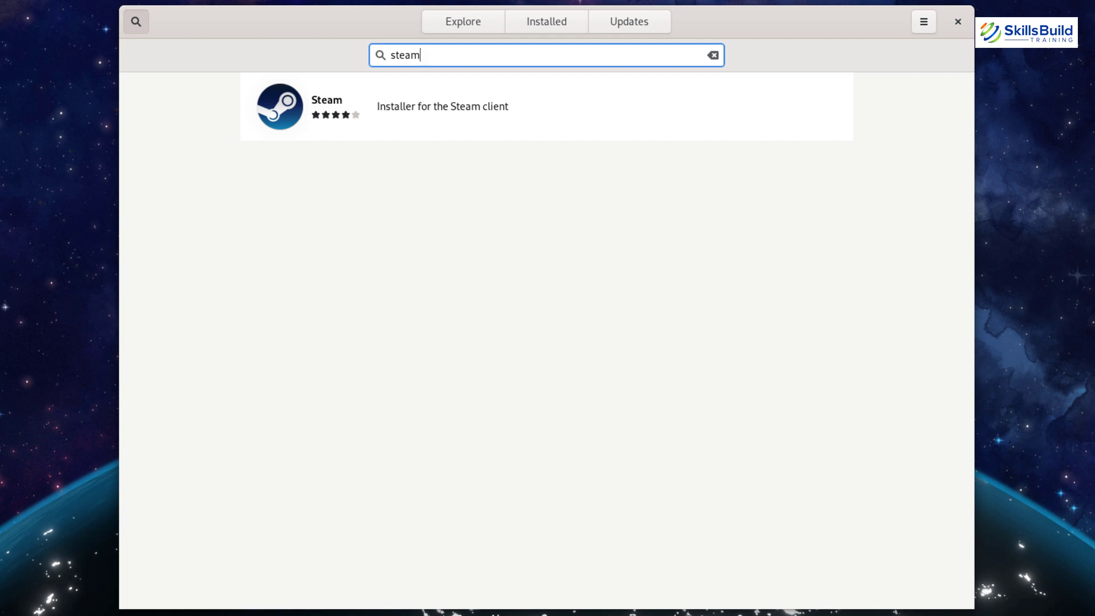
key(Escape)
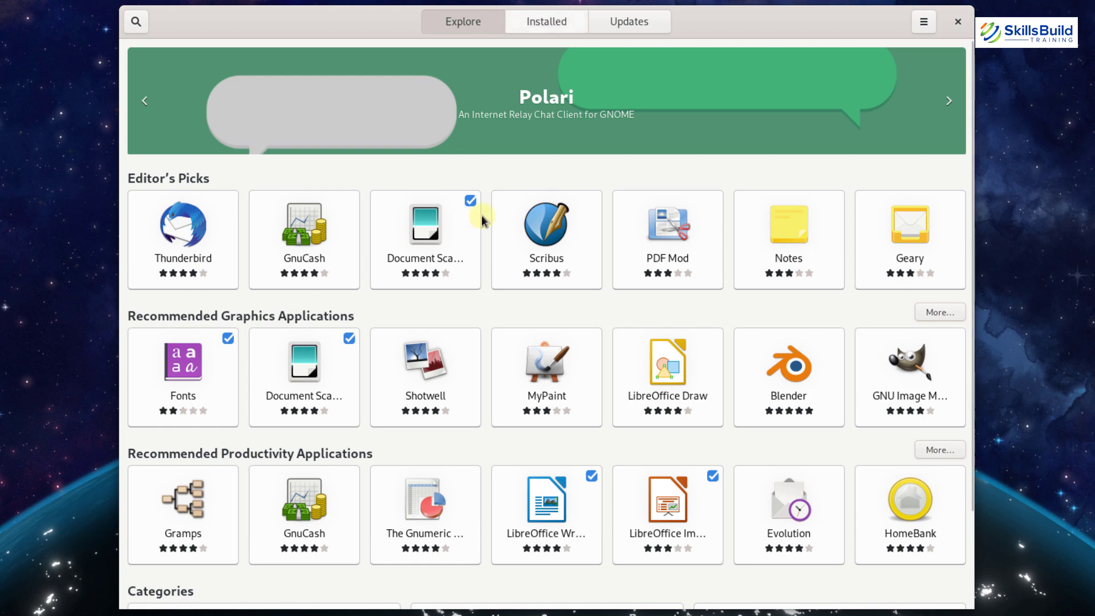
Browse the Games category in the software catalogue and close Software
scroll(483, 217, down, 3)
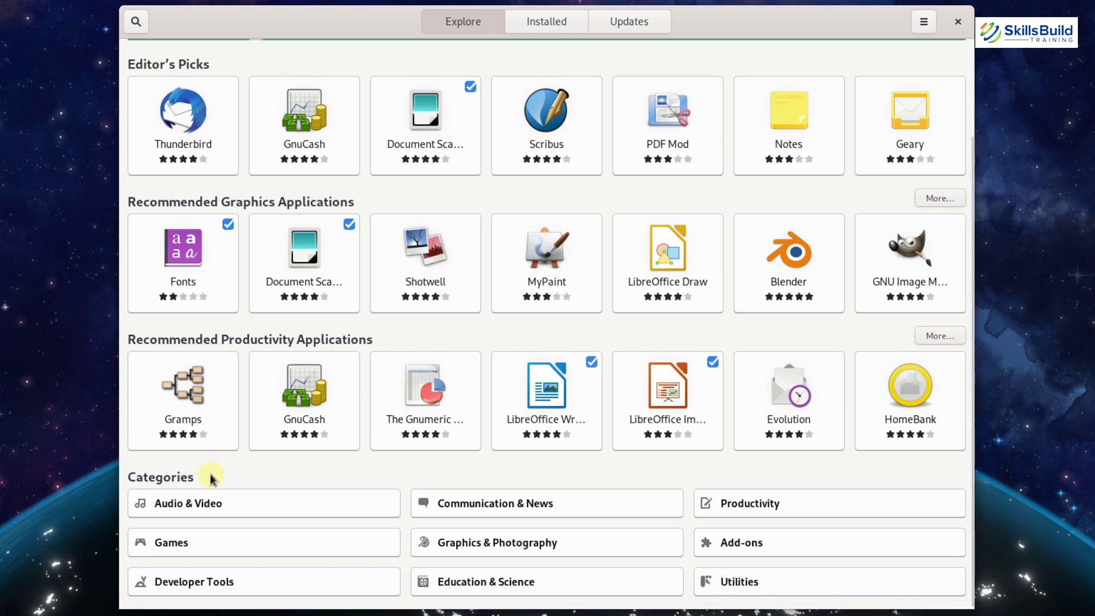
click(276, 543)
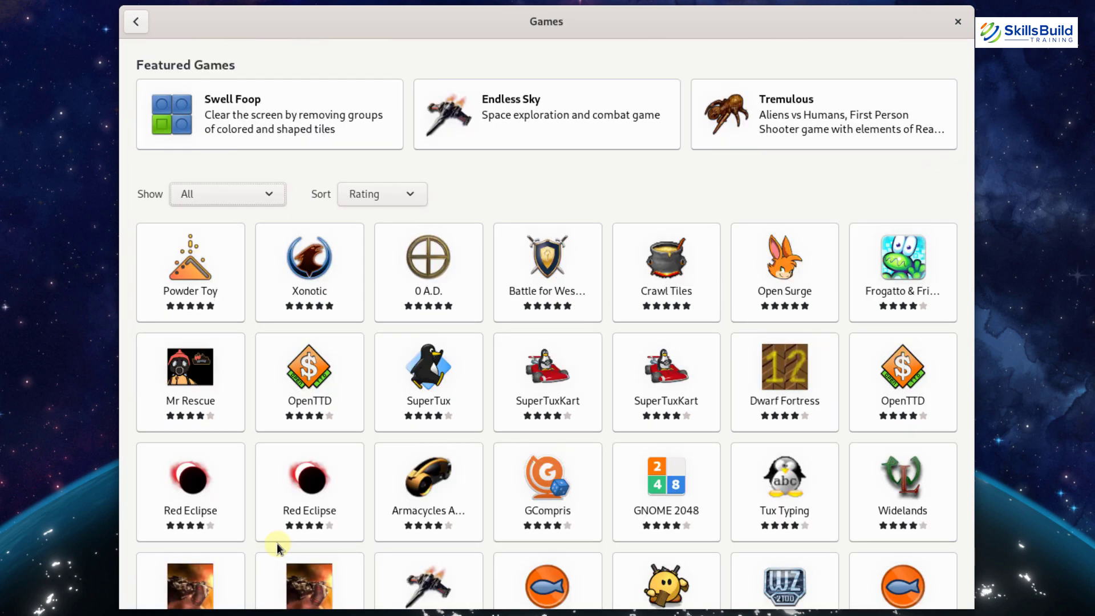
scroll(278, 549, down, 5)
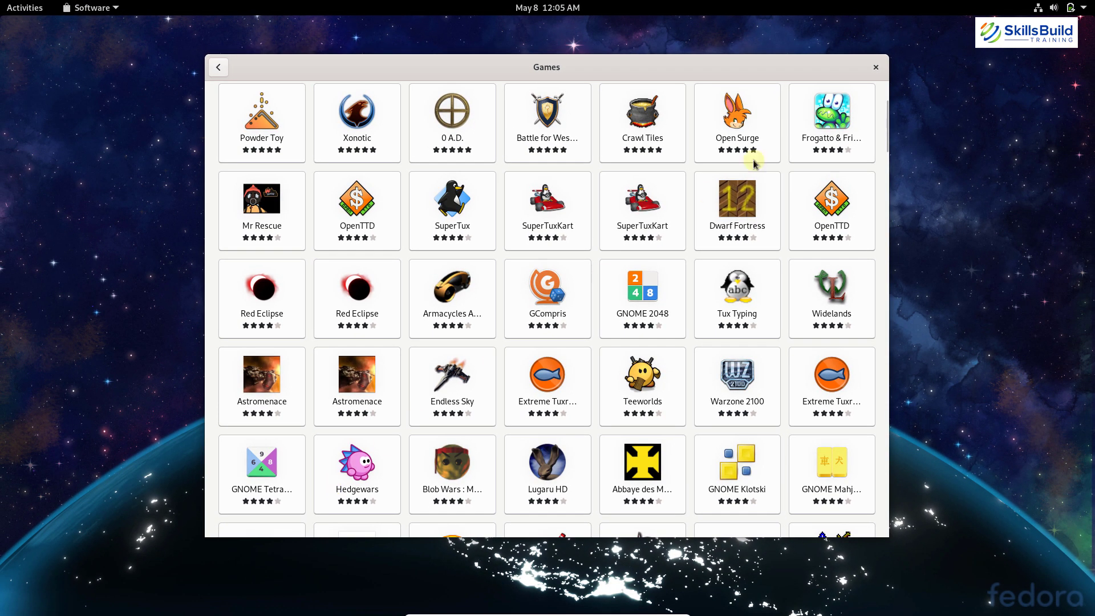
click(877, 67)
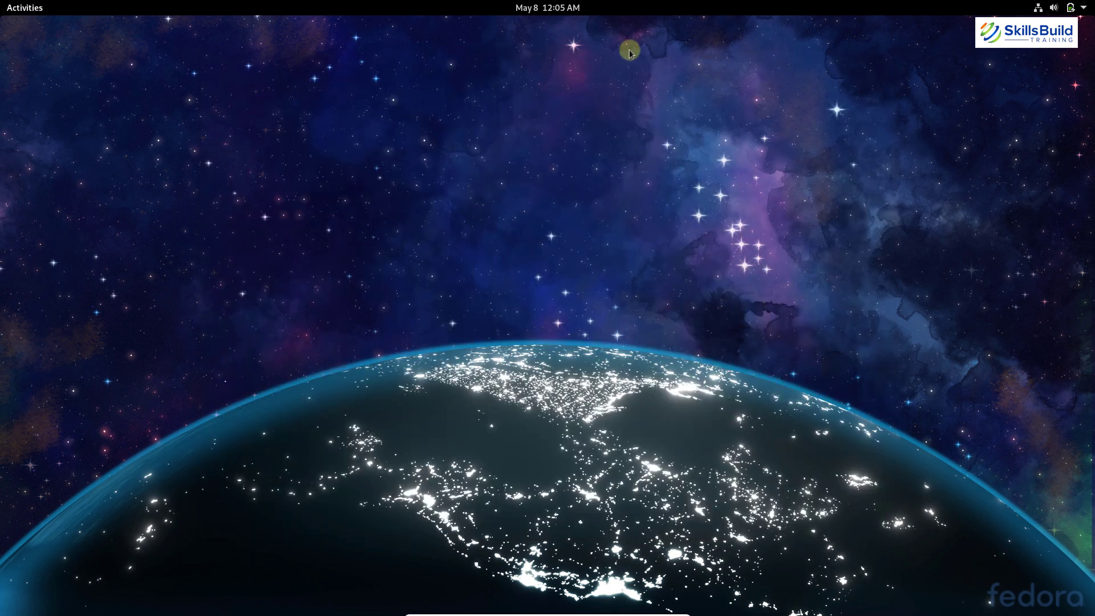
Search the desktop for "box", open Boxes to view its start page and close it
click(26, 8)
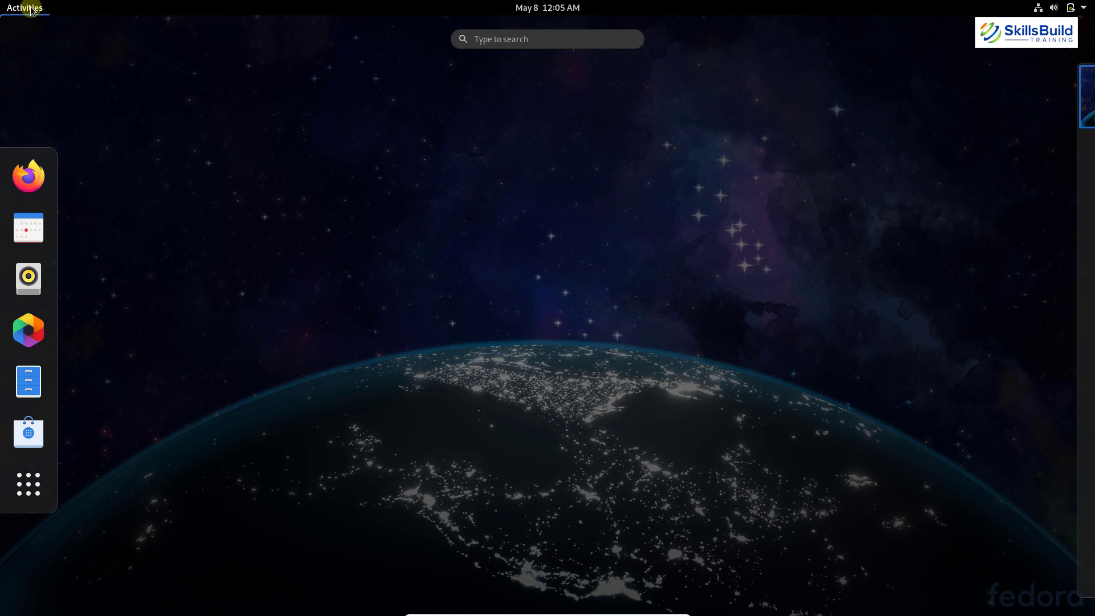
text(box)
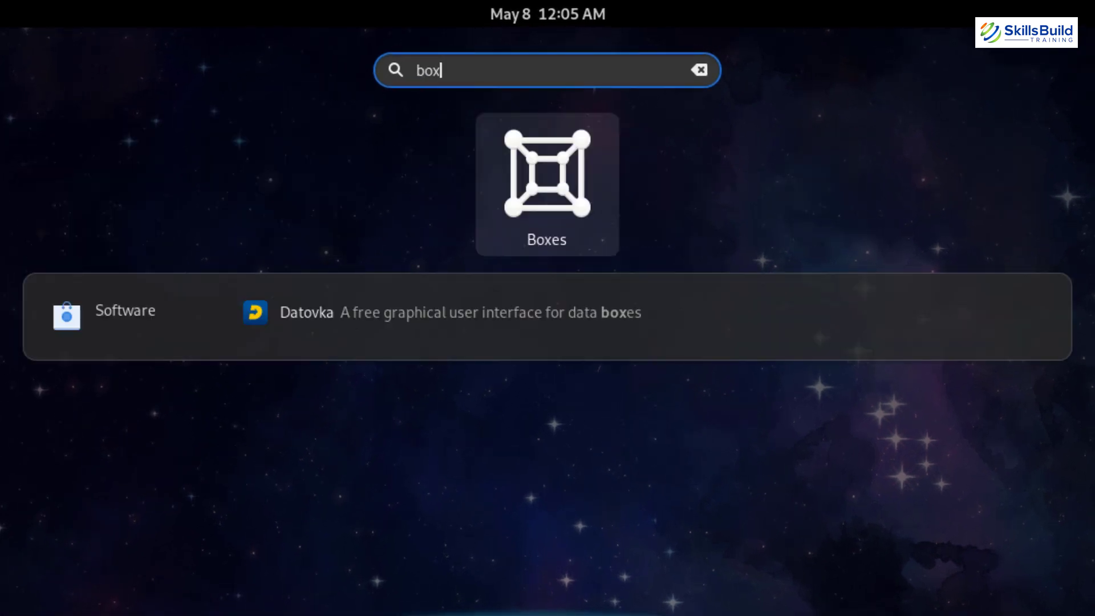
click(543, 181)
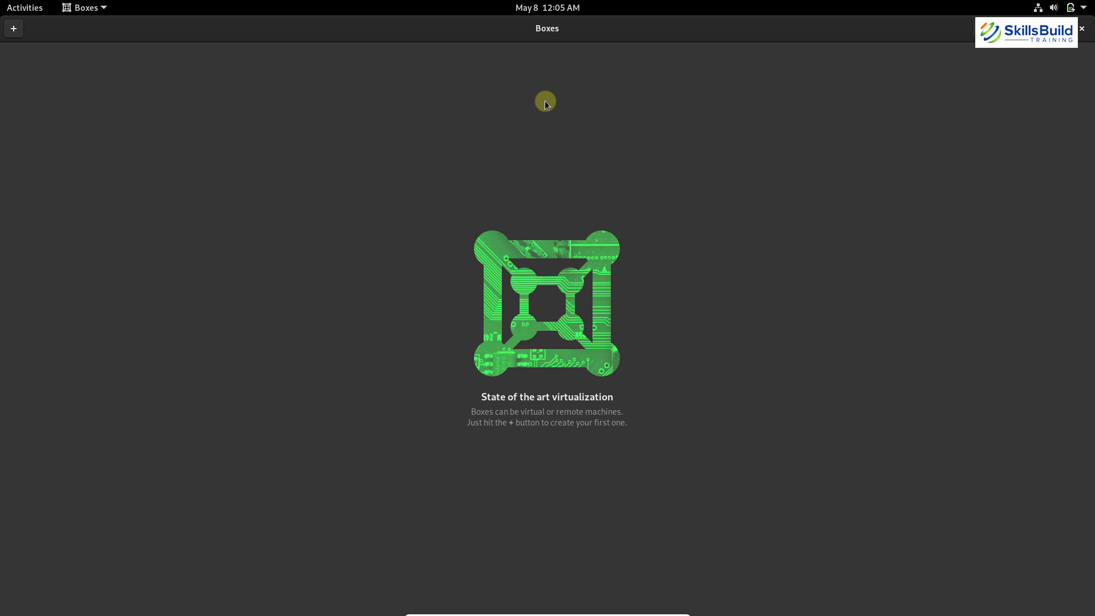
click(1082, 29)
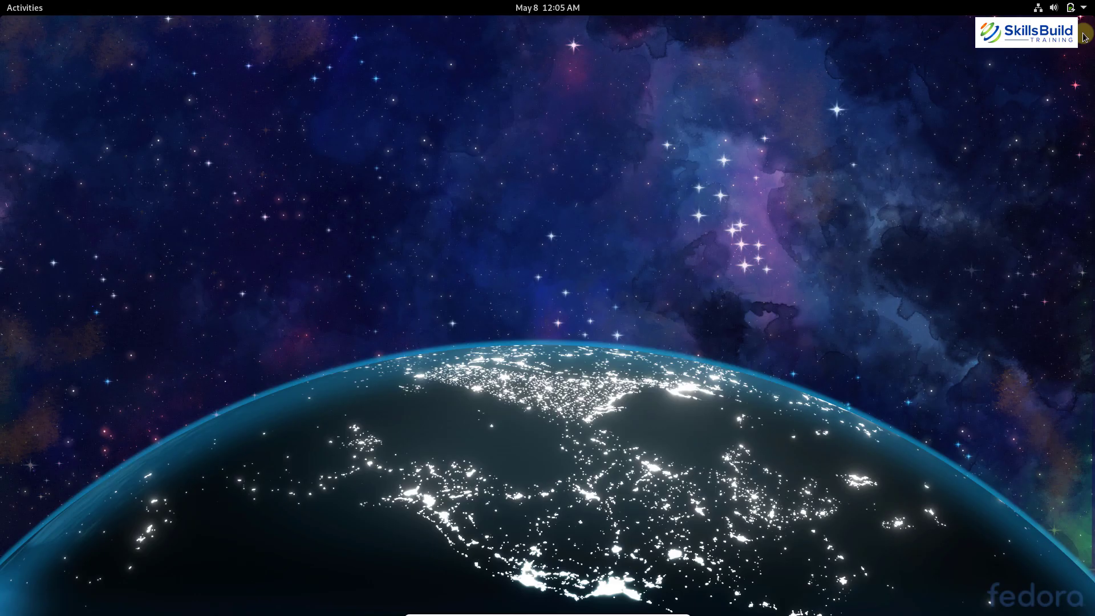
Find and open Maps through the desktop search and turn on its Night Mode
key(super)
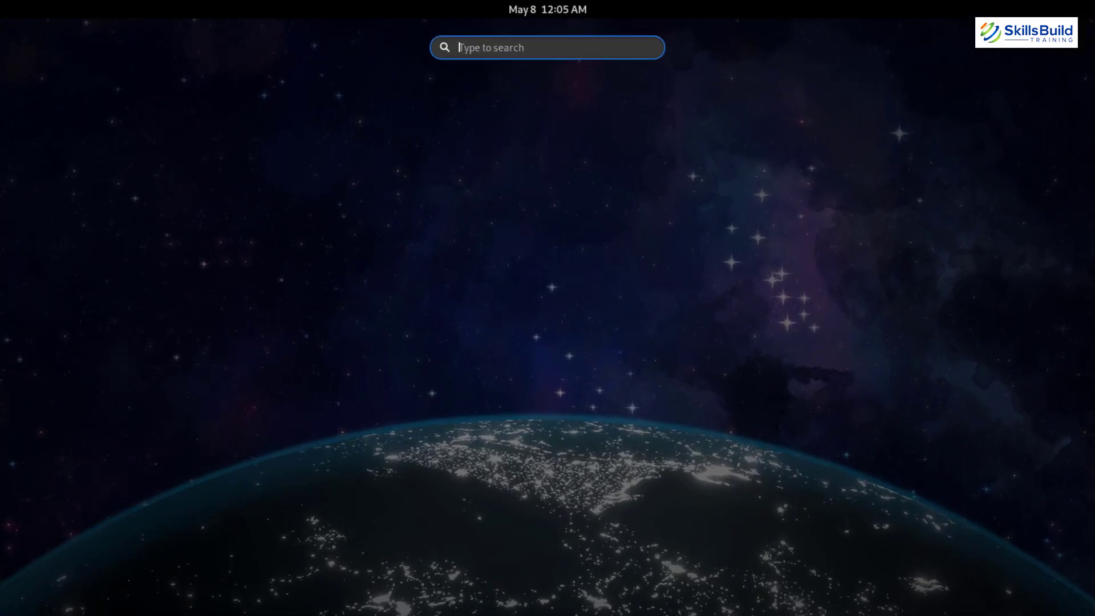
text(map)
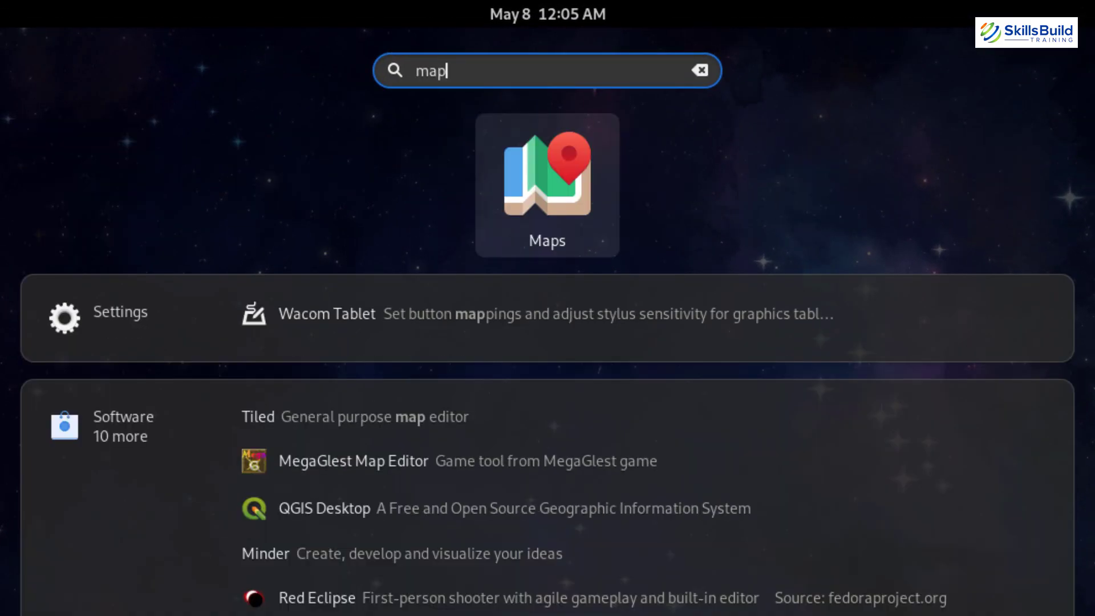
click(549, 177)
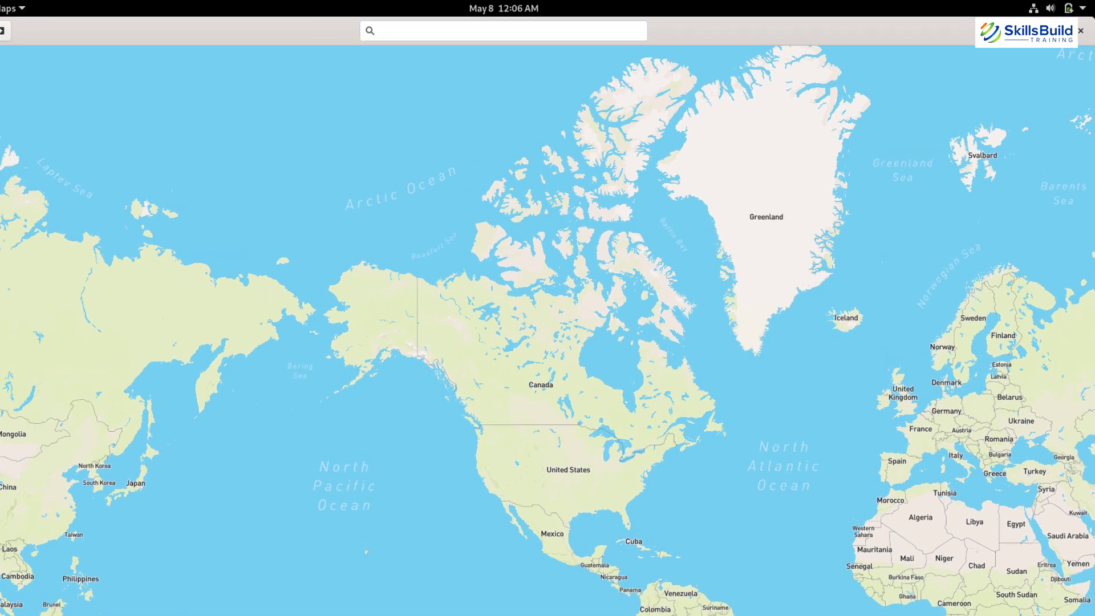
click(1054, 29)
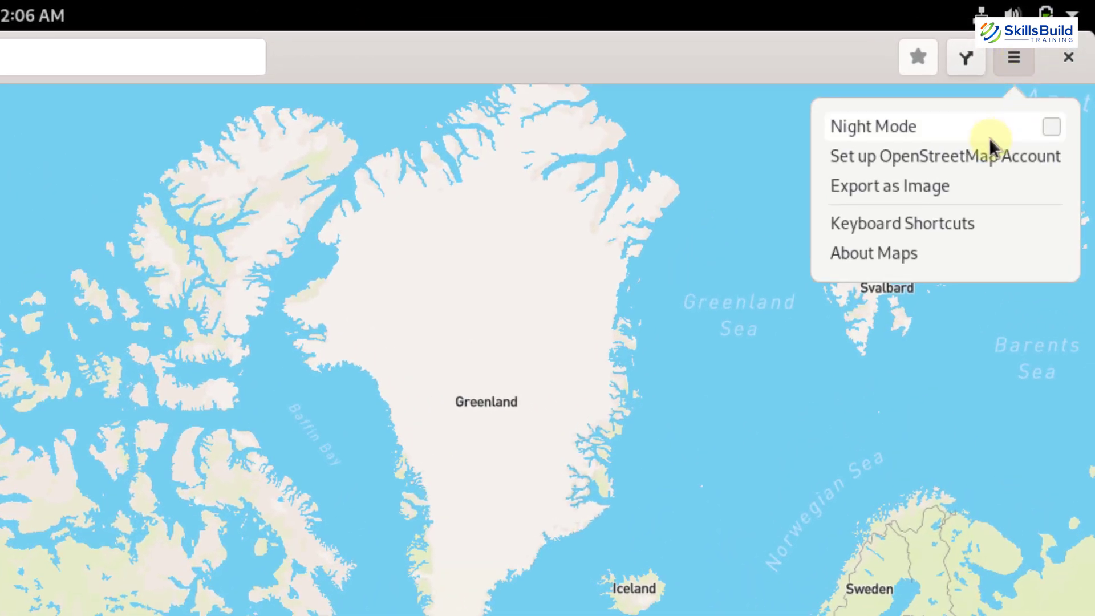
click(1050, 128)
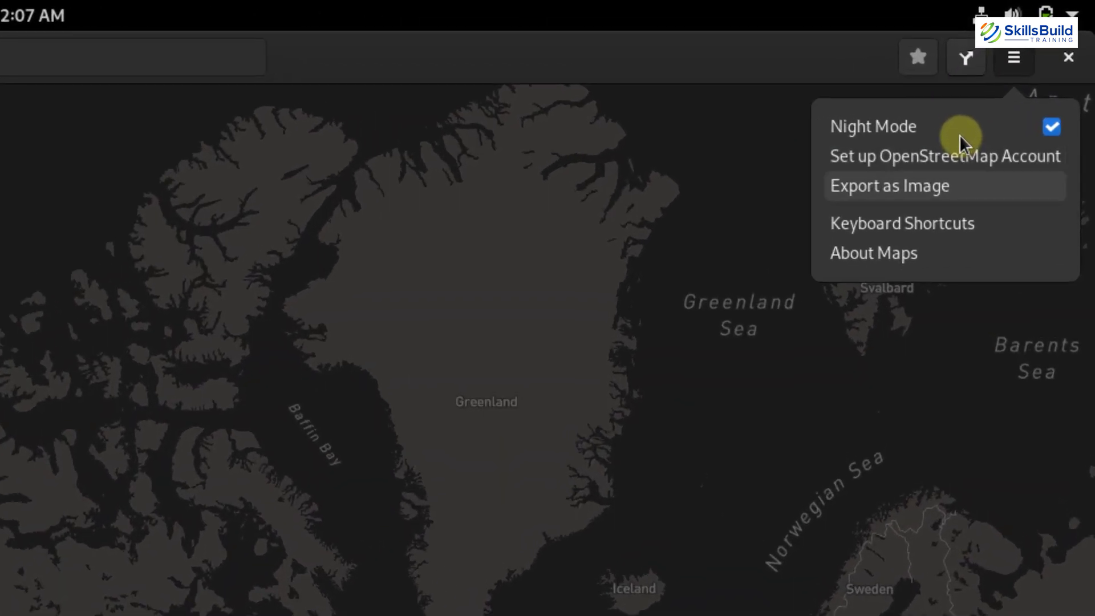
Open the About Maps information
key(Down)
key(Down)
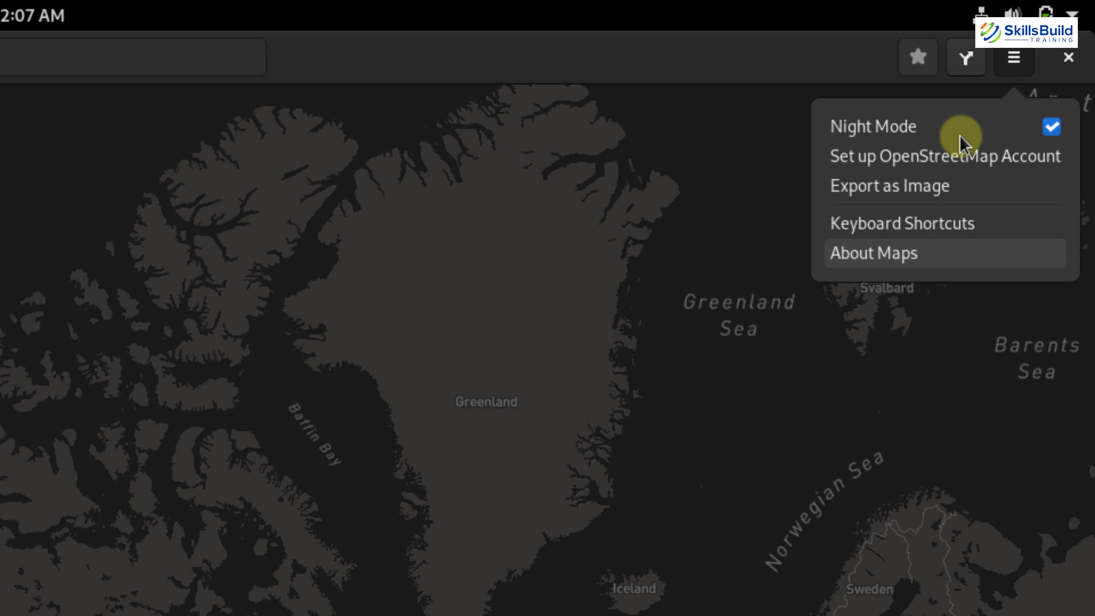
key(Return)
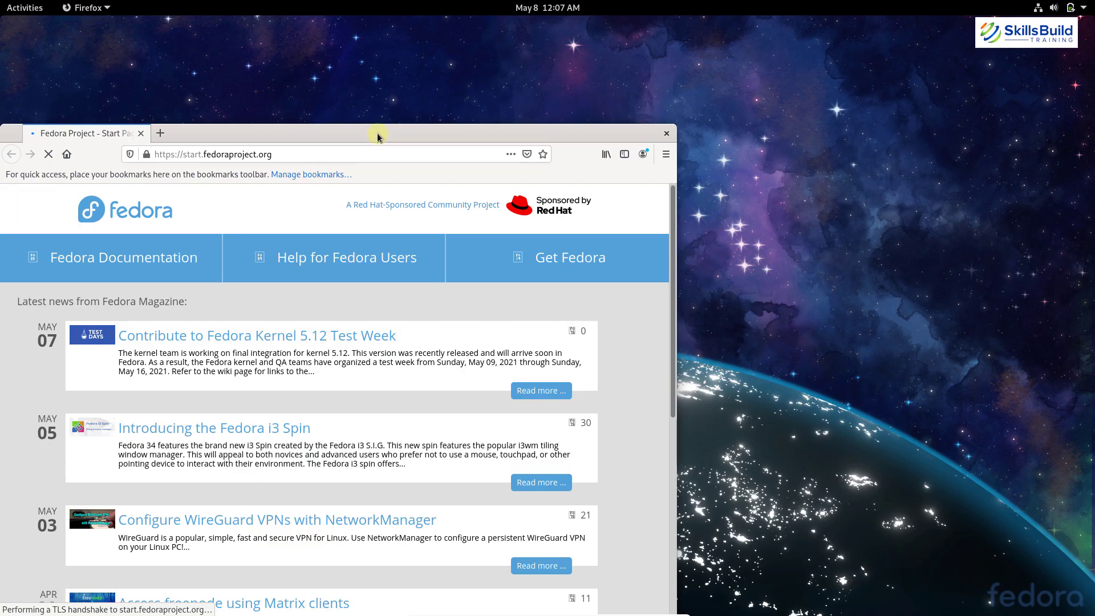
Move the Firefox window toward the middle of the desktop, view a new tab page and close the browser with both tabs
drag(377, 136, 577, 80)
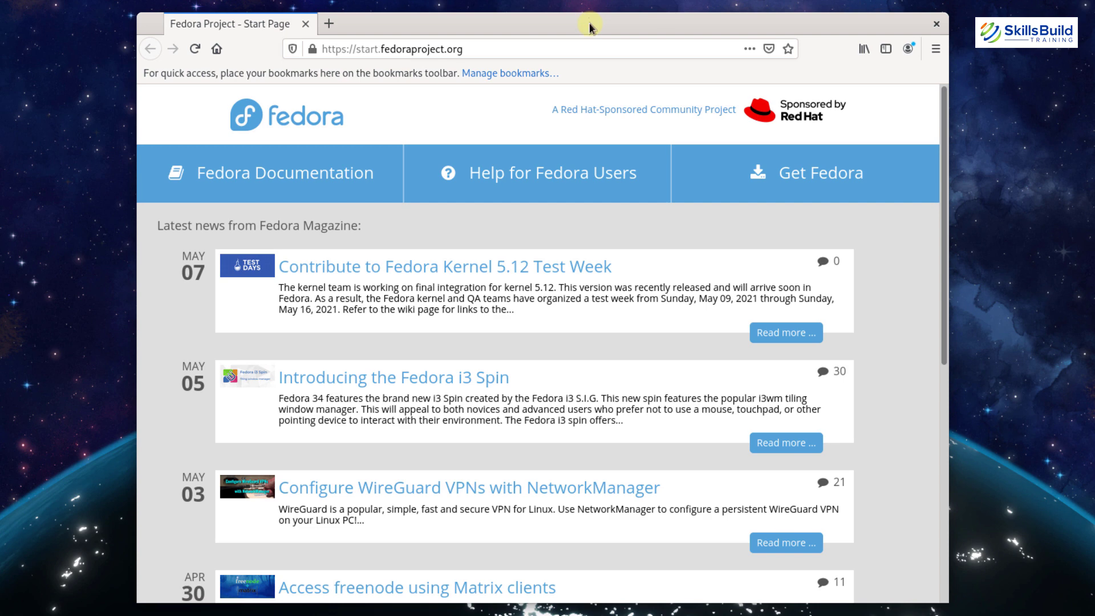
click(331, 24)
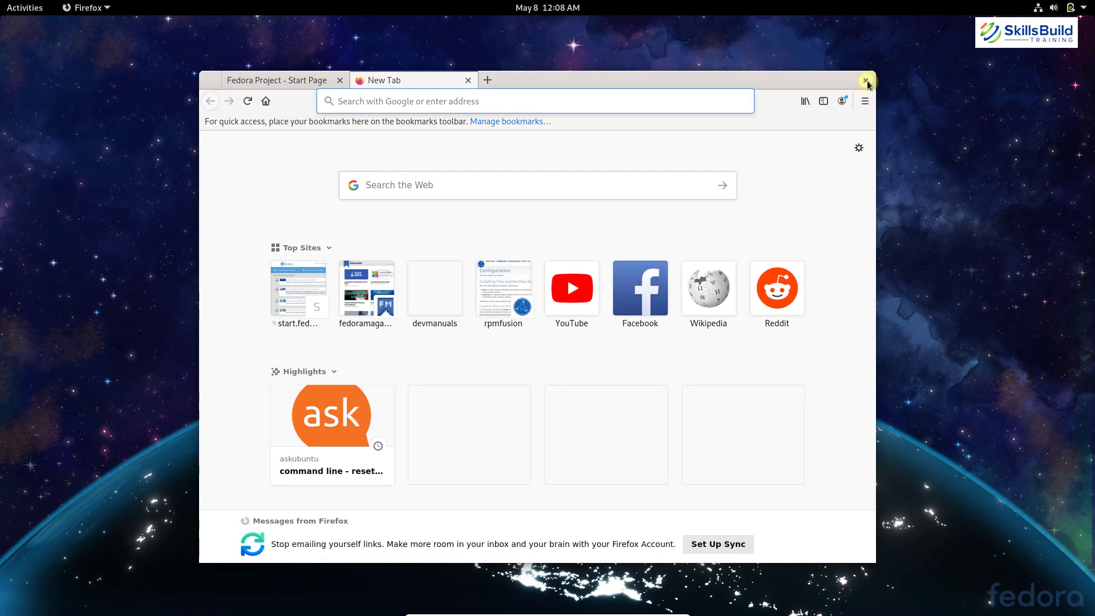
click(866, 80)
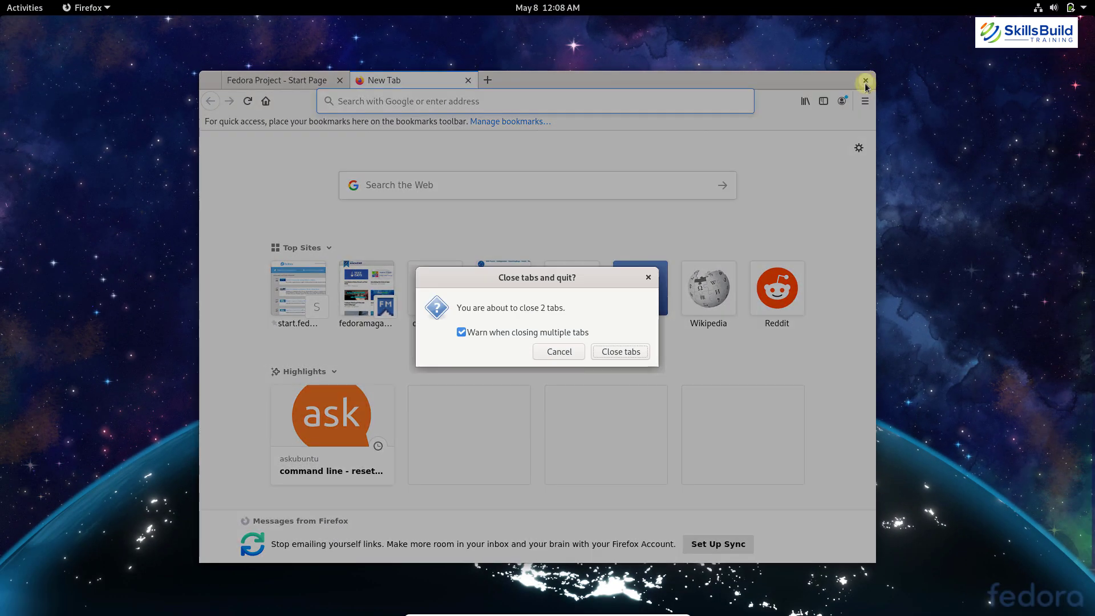
click(621, 352)
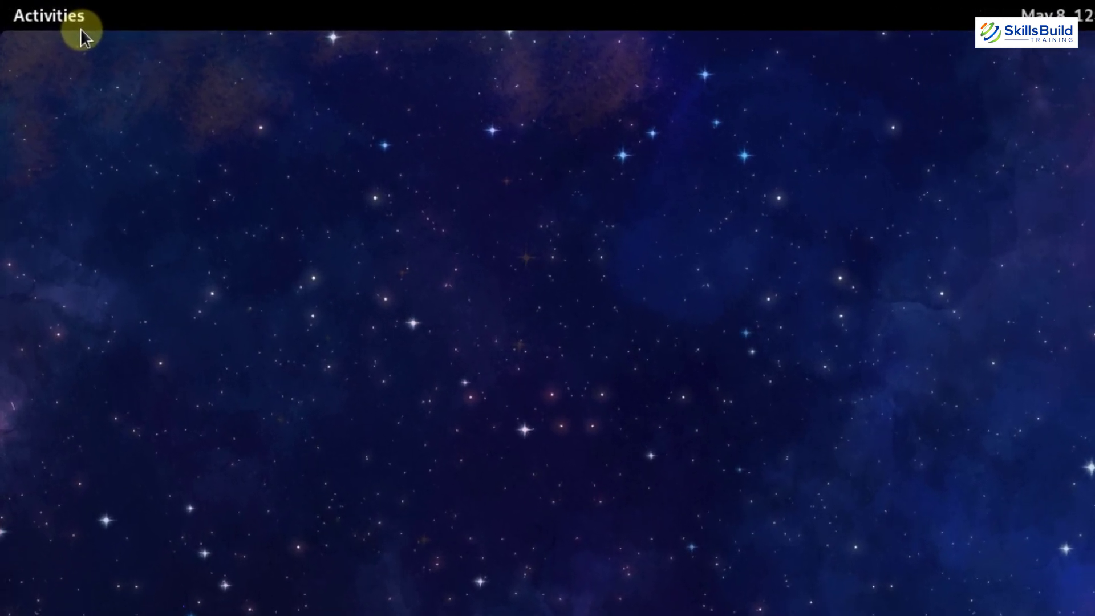
Search the Software catalogue for "chrome", view the Google Chrome entry and close Software
click(81, 29)
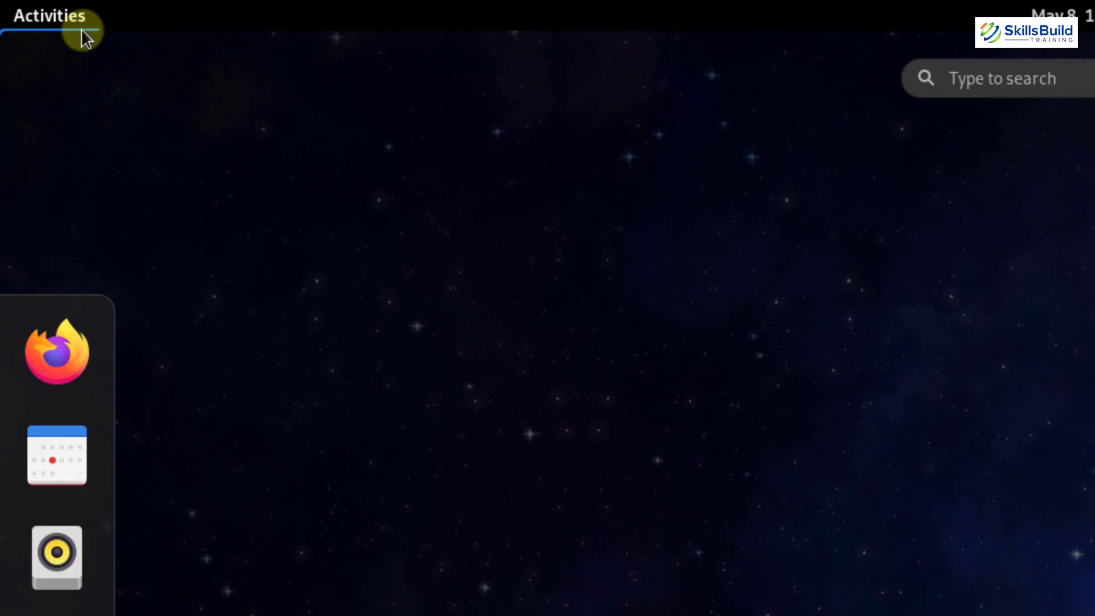
click(48, 458)
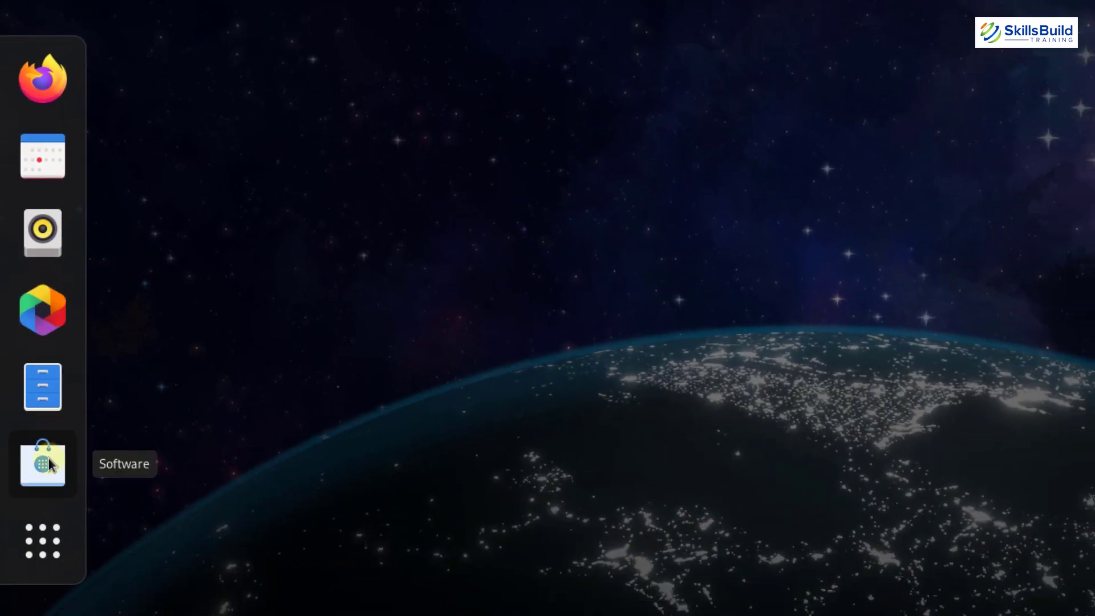
text(chrome)
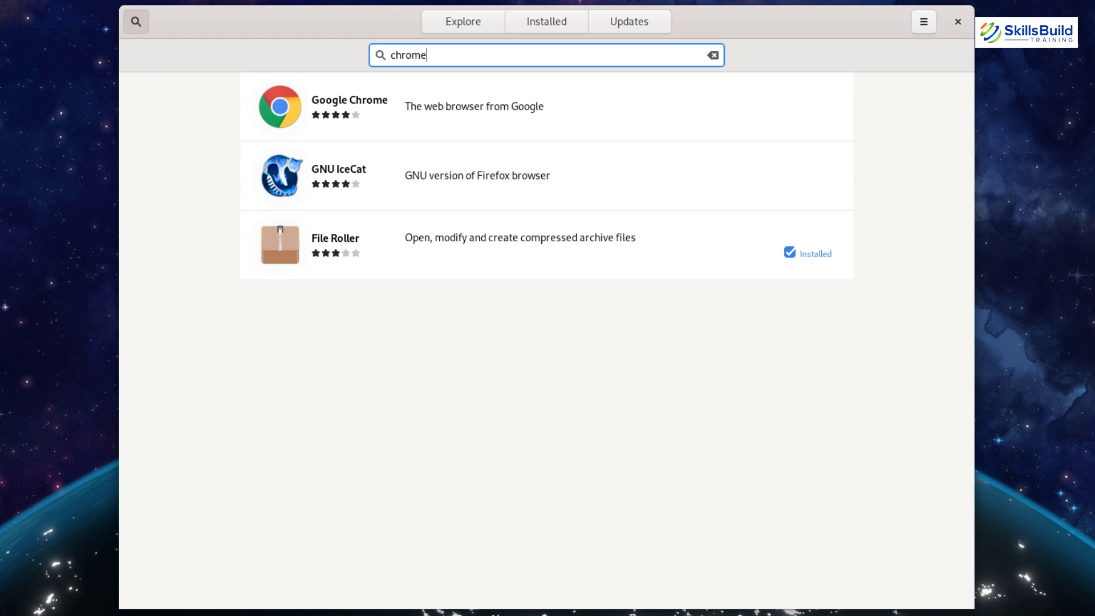
click(319, 109)
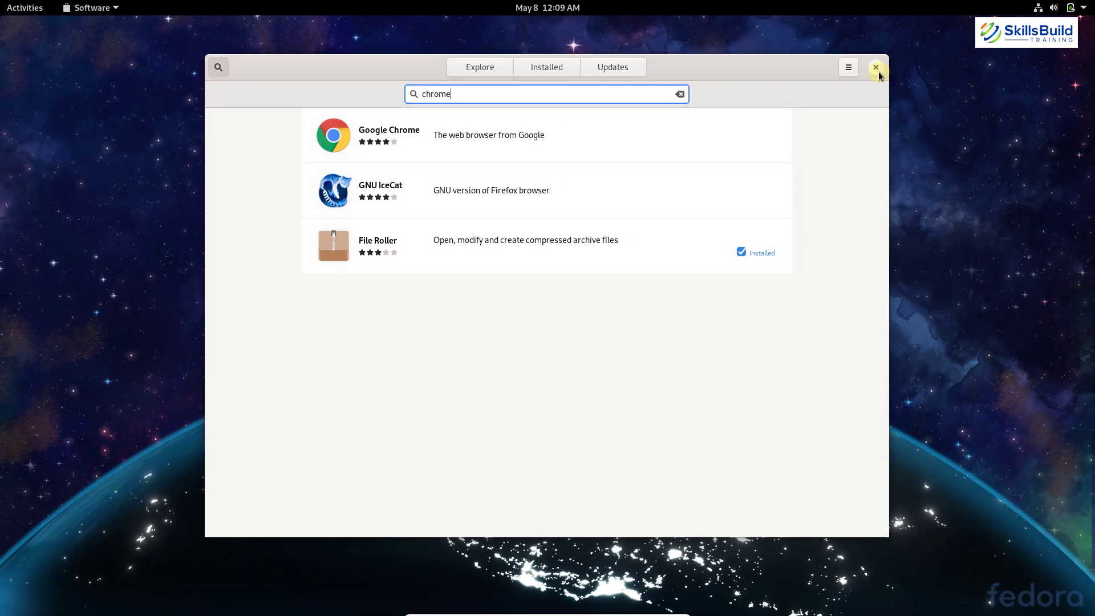
click(876, 68)
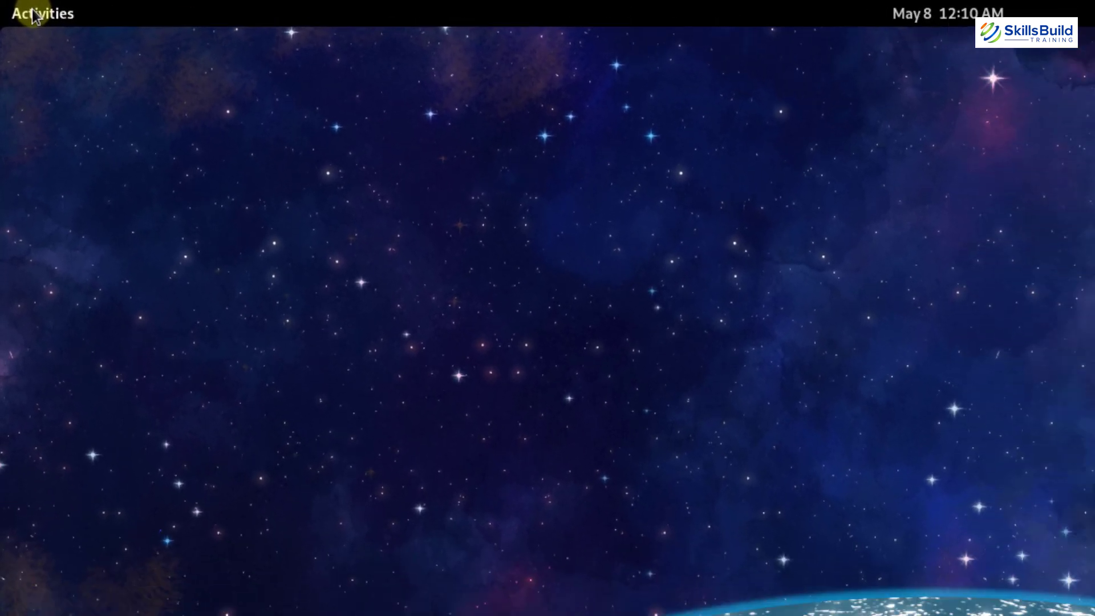
Search the desktop applications for "ter" and open Terminal
click(25, 10)
click(18, 8)
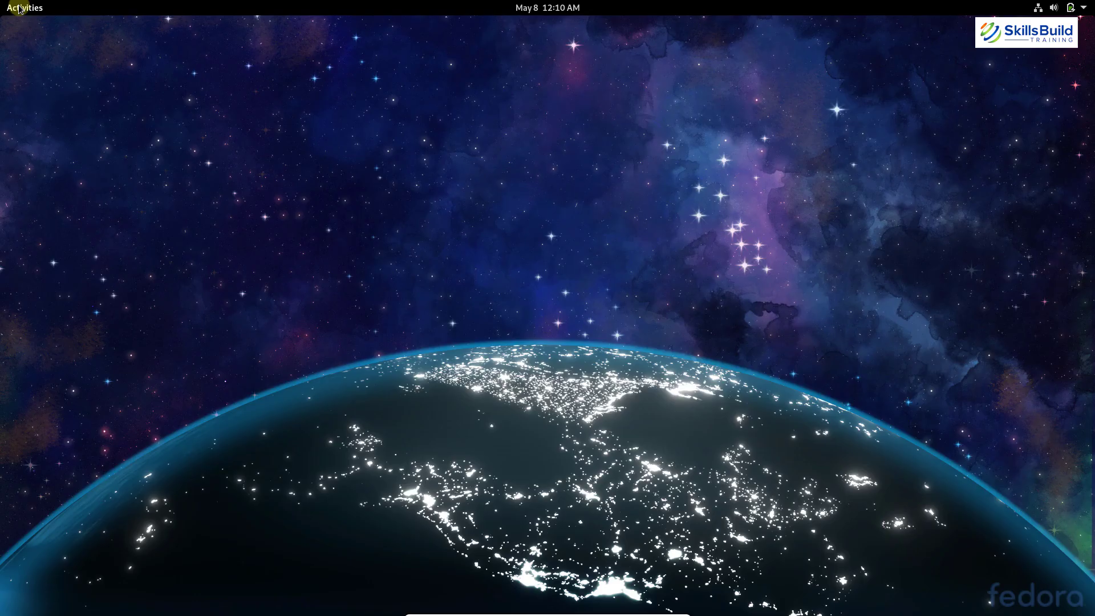
key(super)
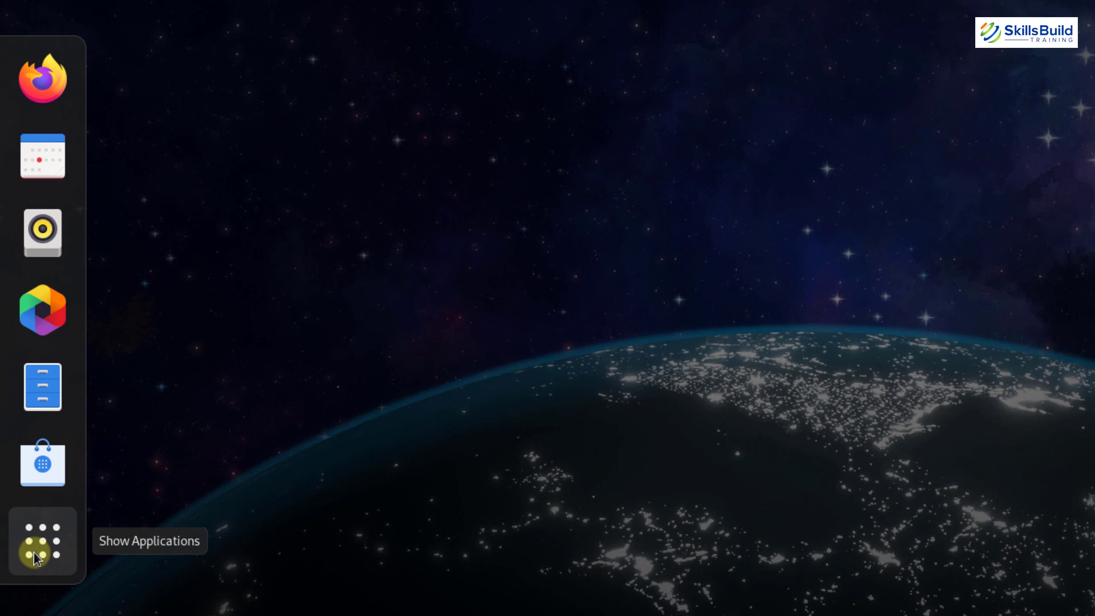
click(33, 553)
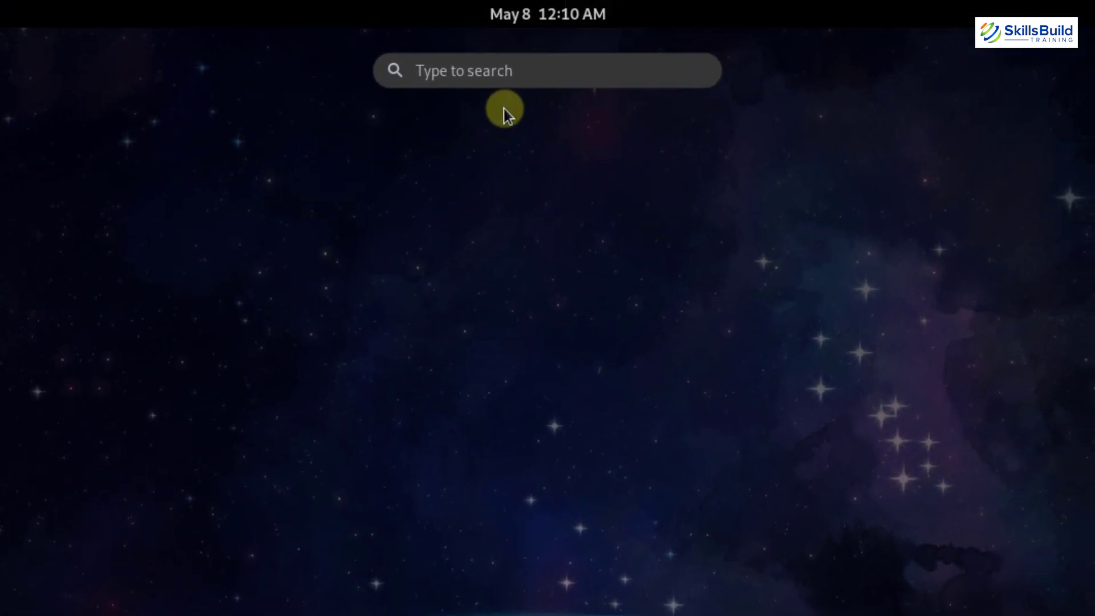
click(574, 74)
text(ter)
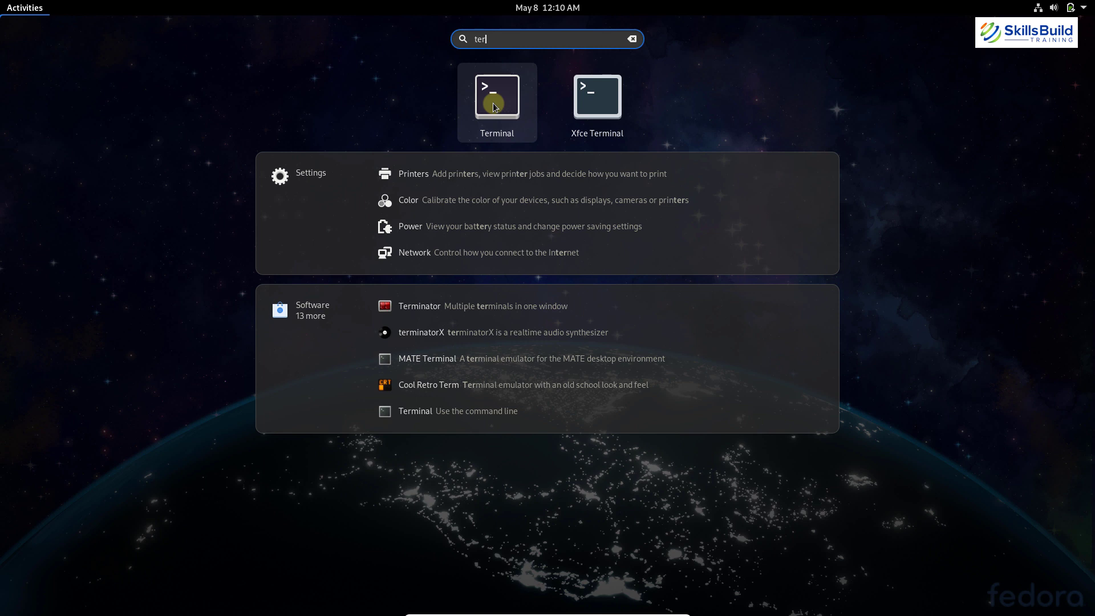
click(494, 107)
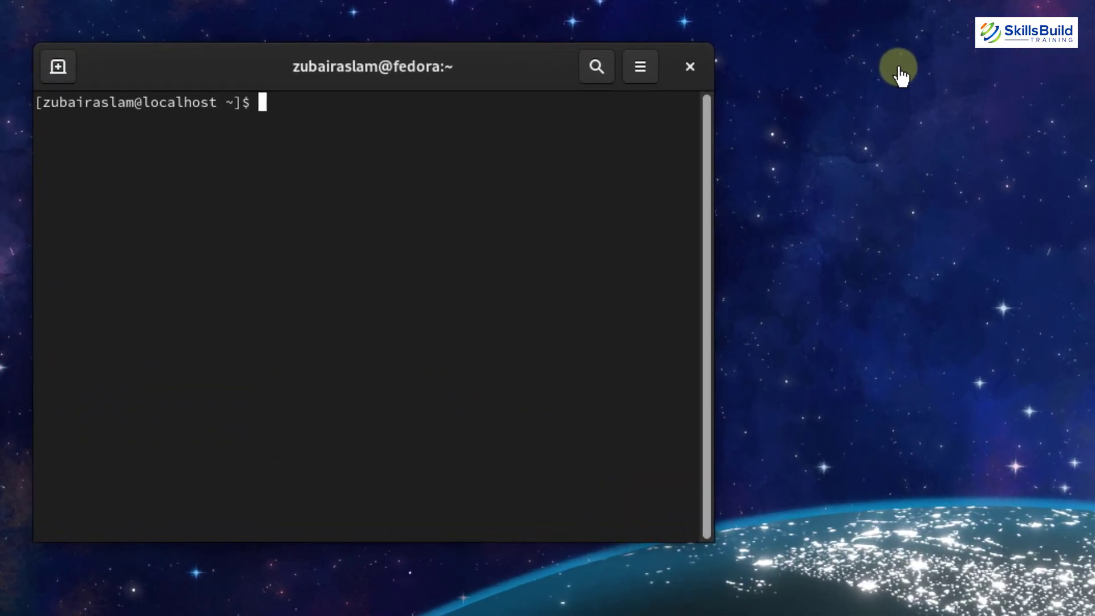
Try to run htop, then view the running processes with top and suspend it
text(htop)
key(Return)
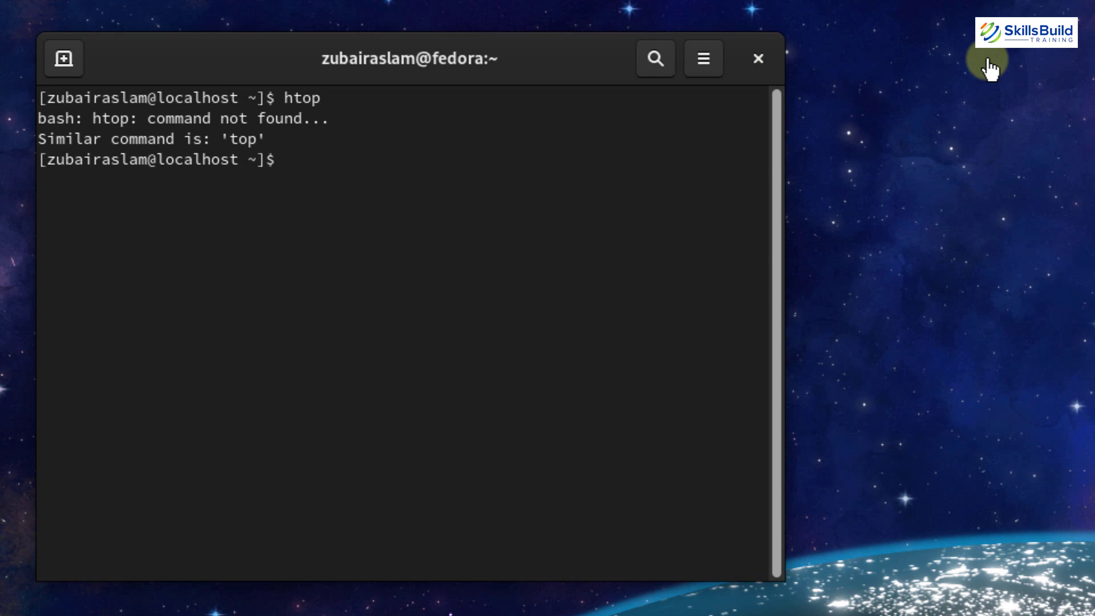
text(top)
key(Return)
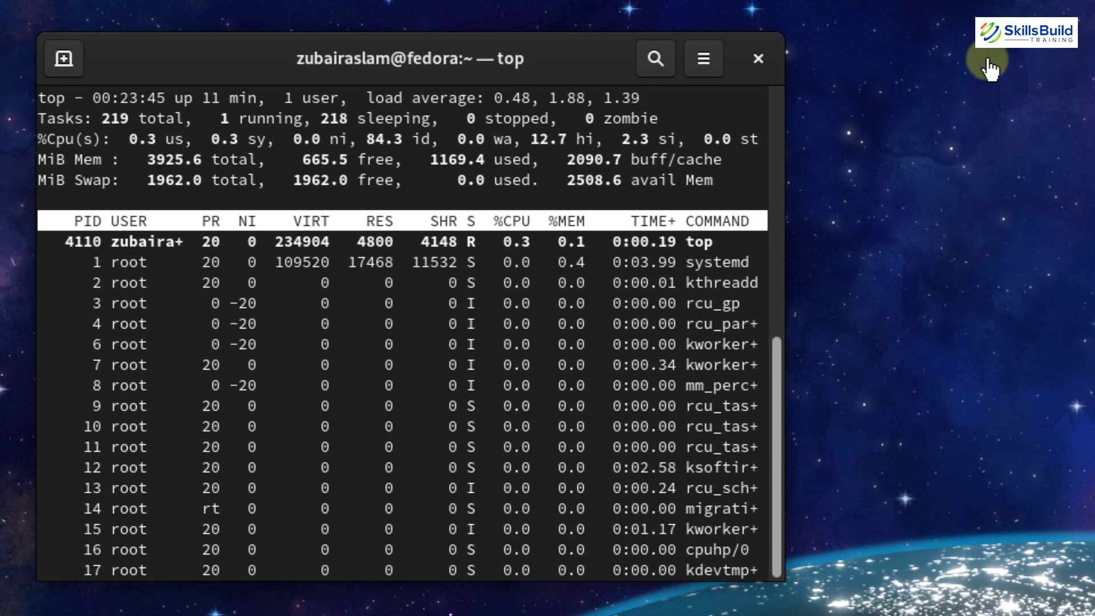
key(ctrl+z)
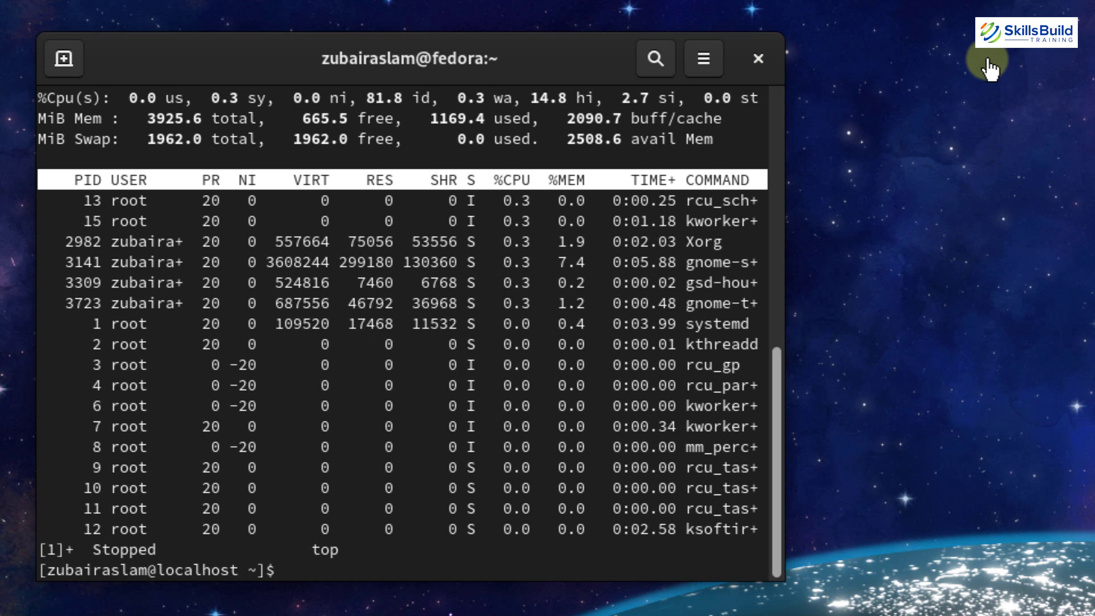
Install htop with "sudo dnf install htop", accept the transaction and run htop
text(sudo dnf)
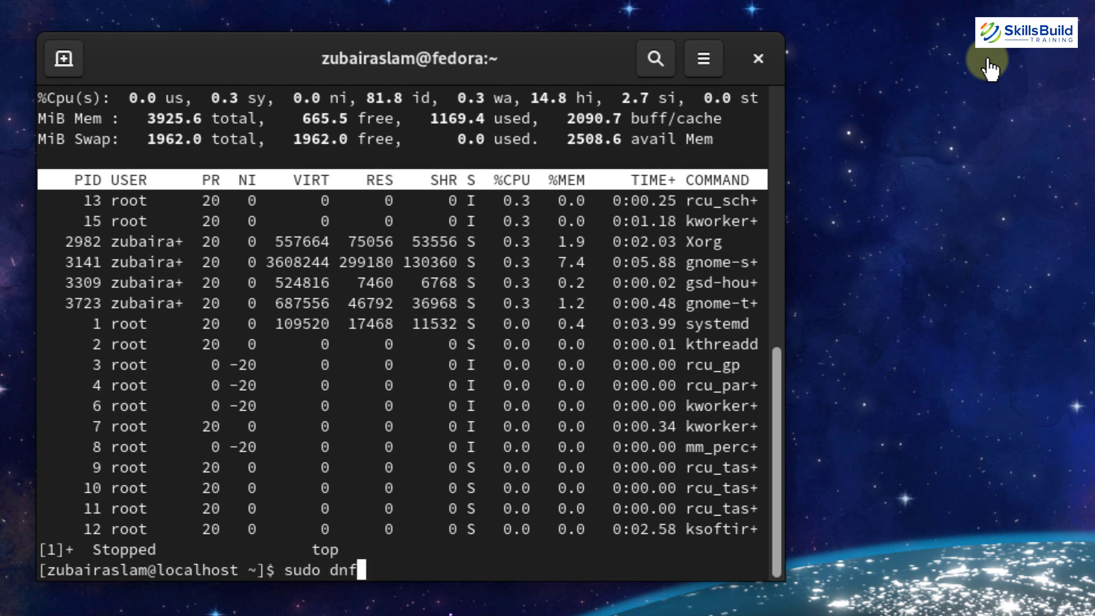
text( install htop)
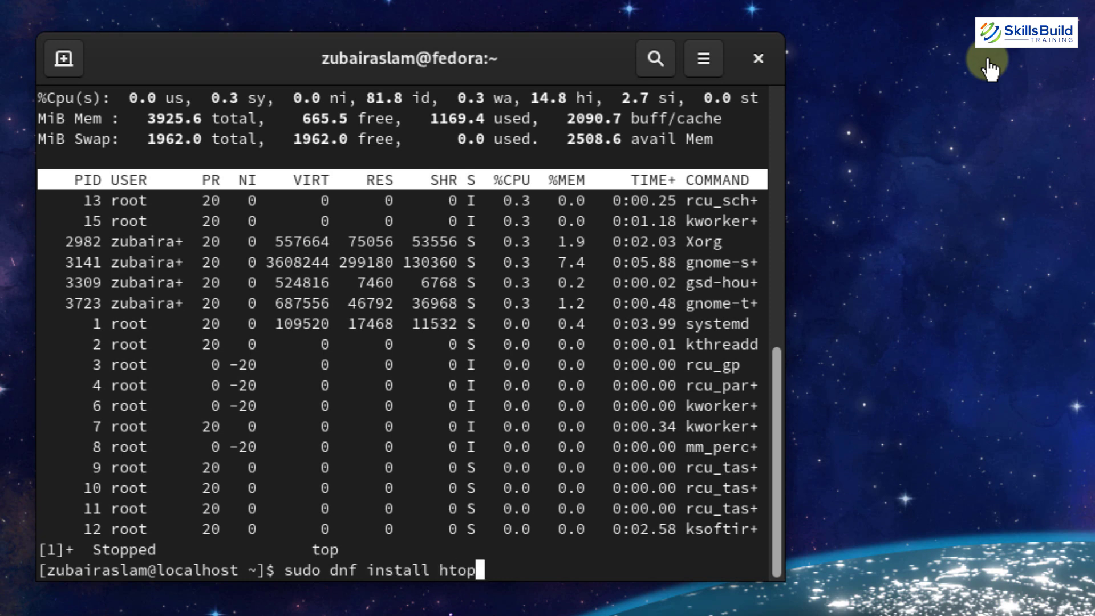
key(Return)
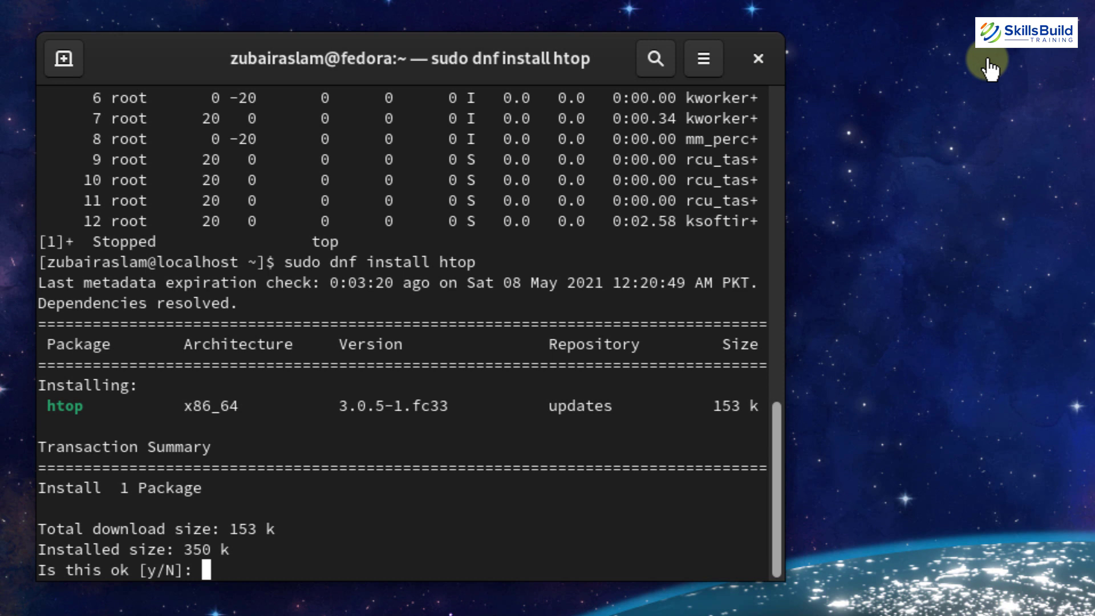
text(y)
key(Return)
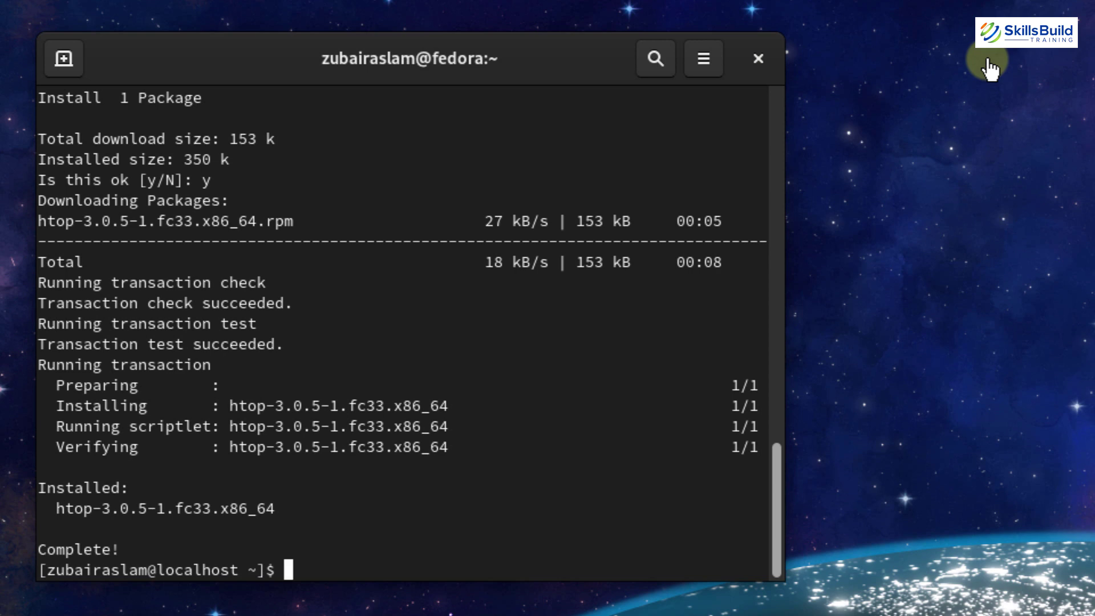
text(htop)
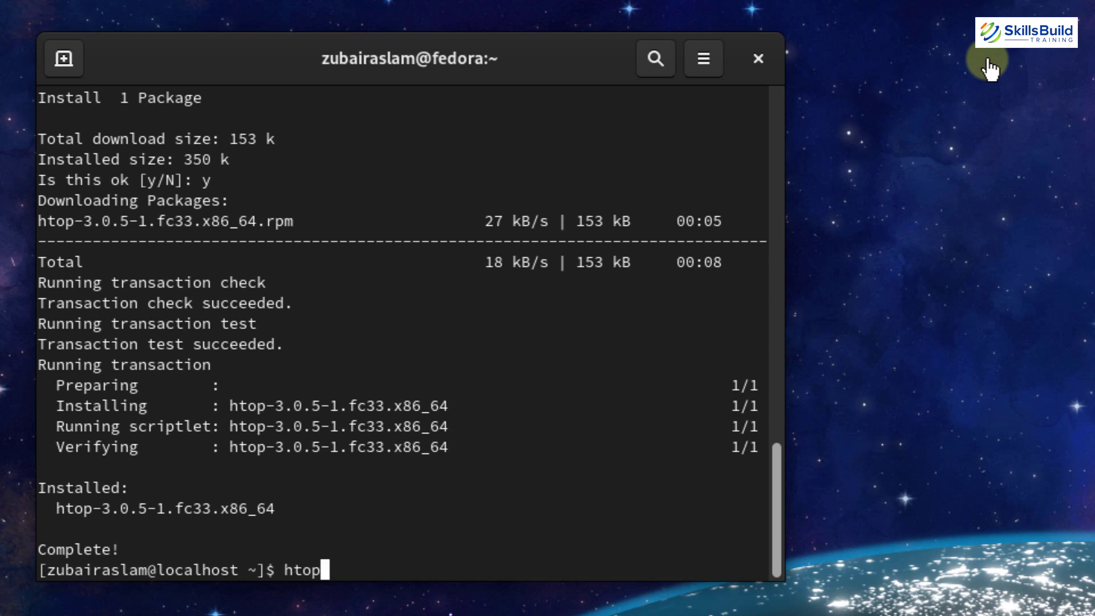
key(Return)
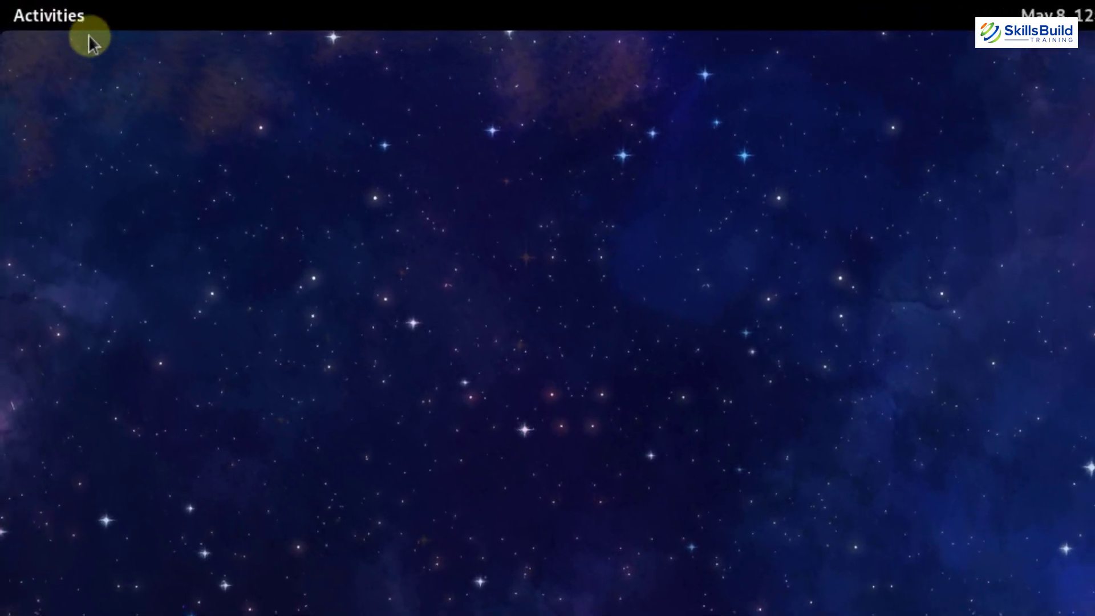
Open Files and create a folder named "Youtube Family" in Home
click(77, 20)
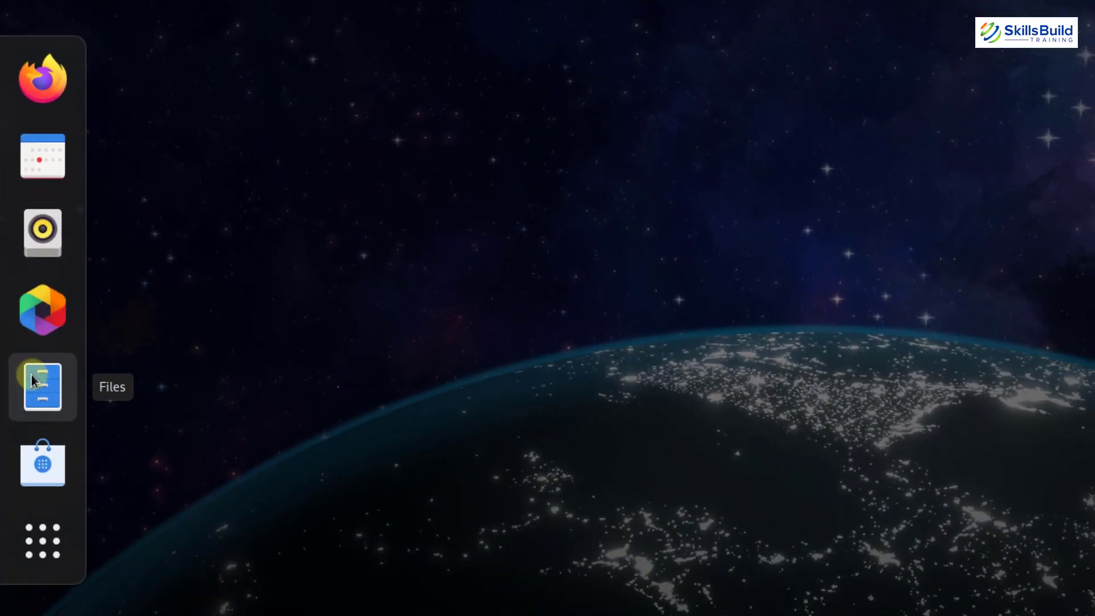
click(30, 374)
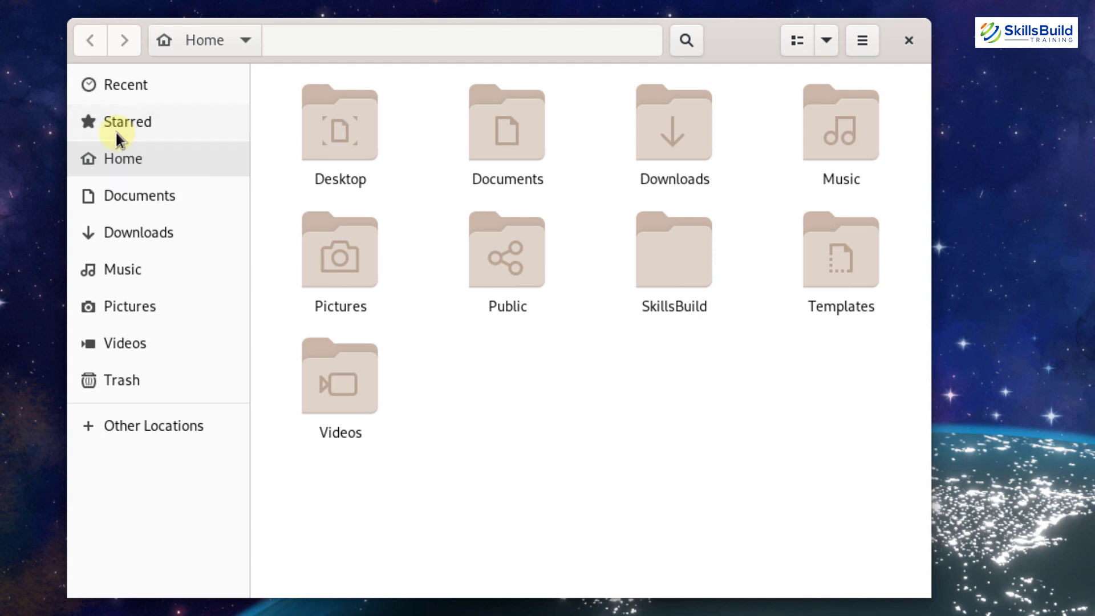
right_click(543, 351)
click(596, 368)
text(Yout)
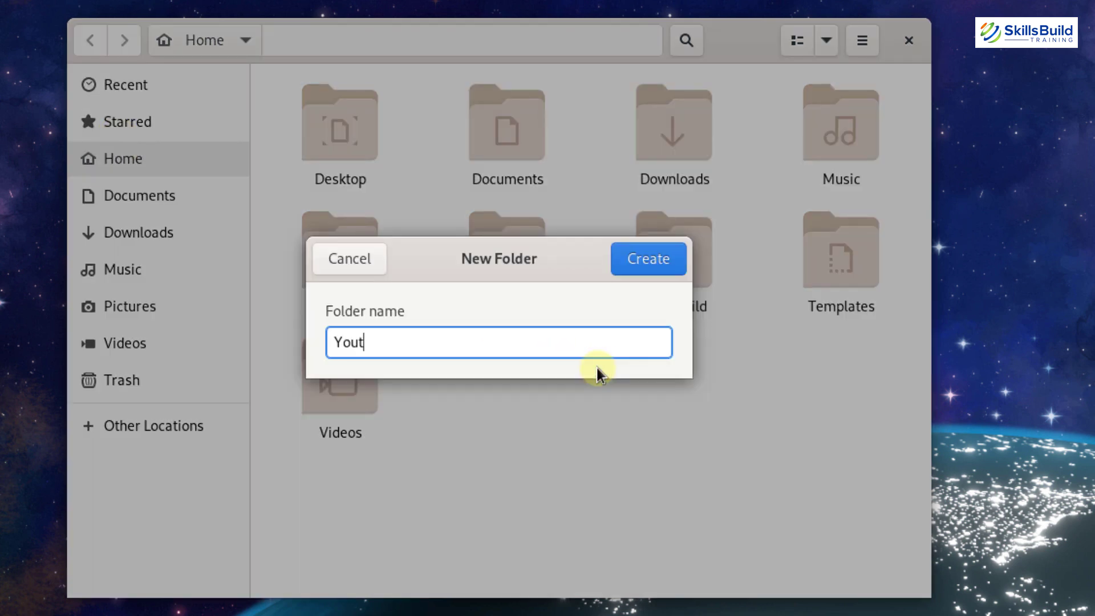
text(ube Family)
key(Return)
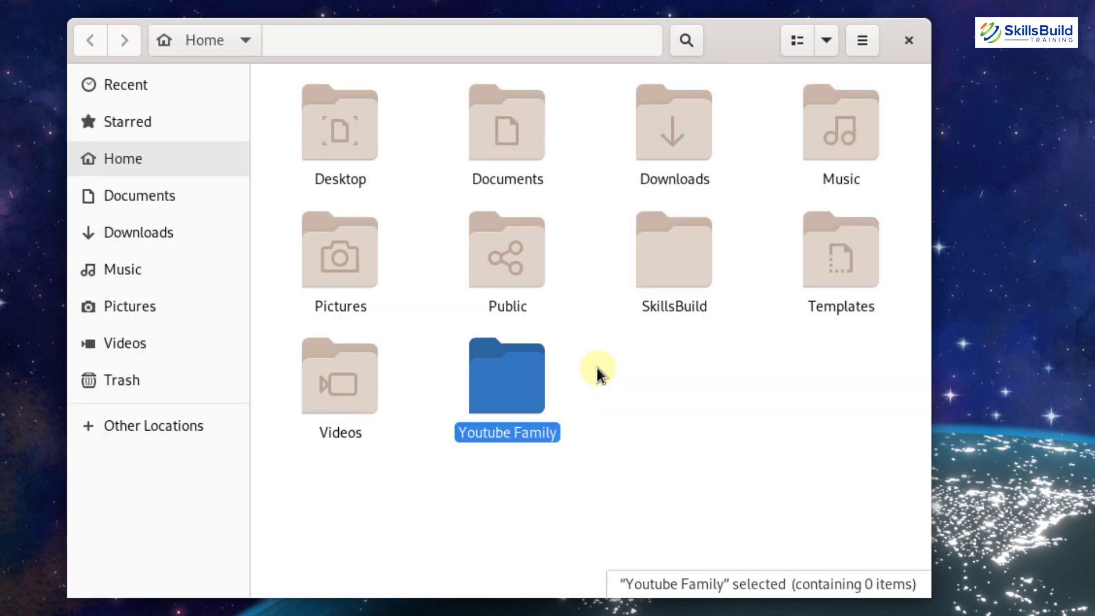
Create a folder named "SkillsBuilD Family" inside the Templates folder
double_click(840, 254)
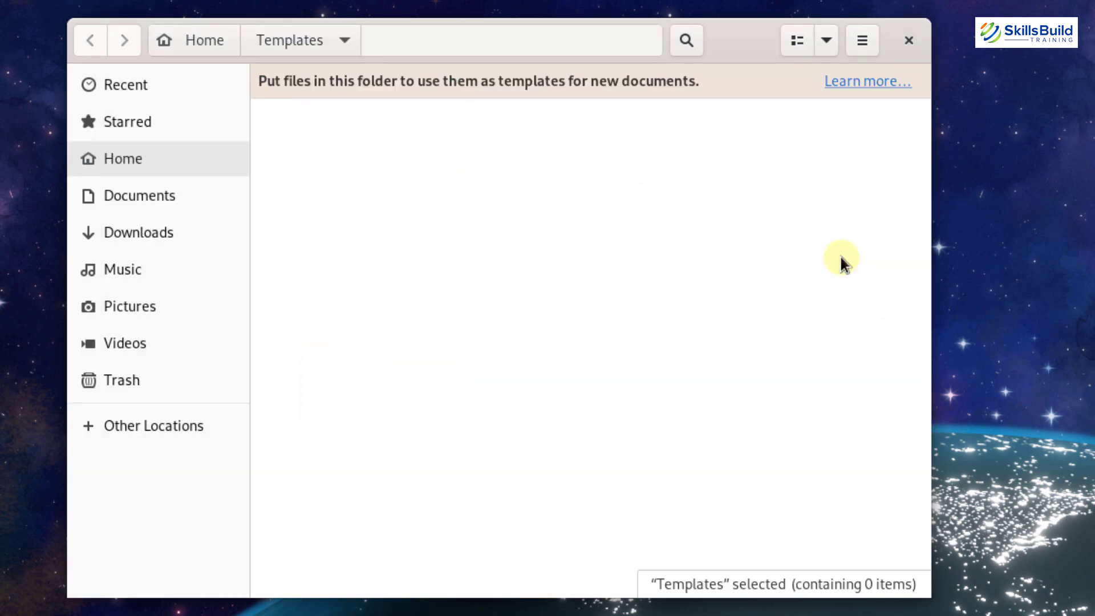
right_click(572, 237)
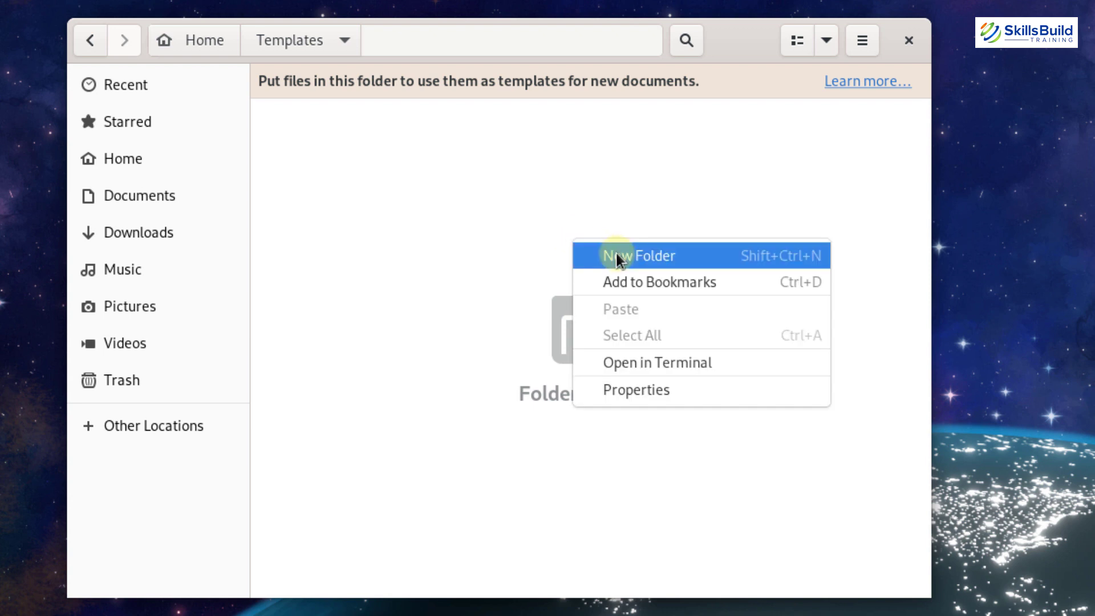
click(616, 254)
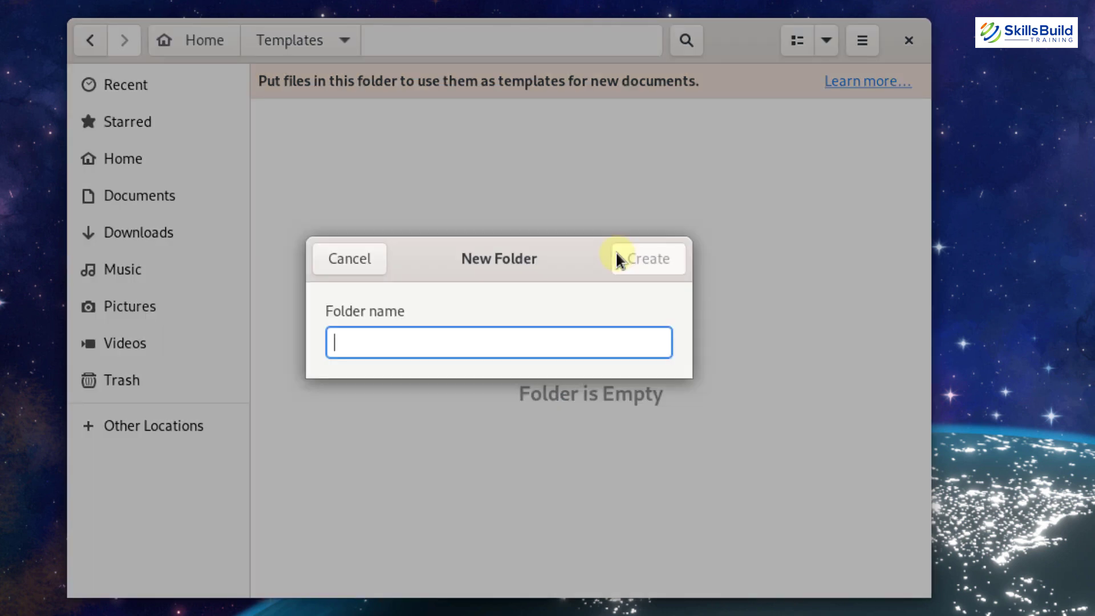
text(SkillsB)
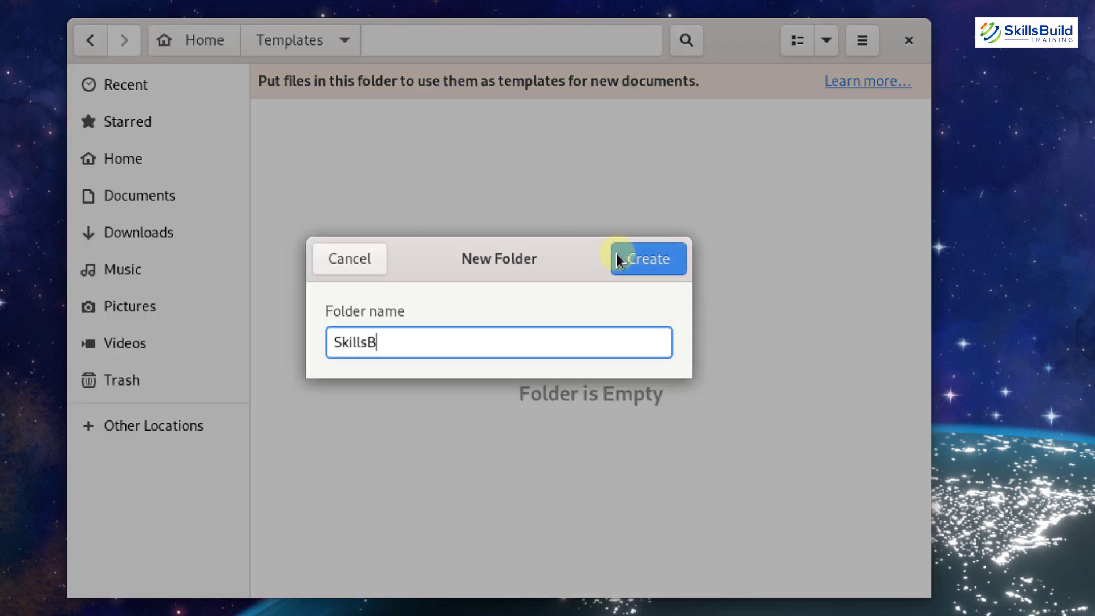
text(uilD Family)
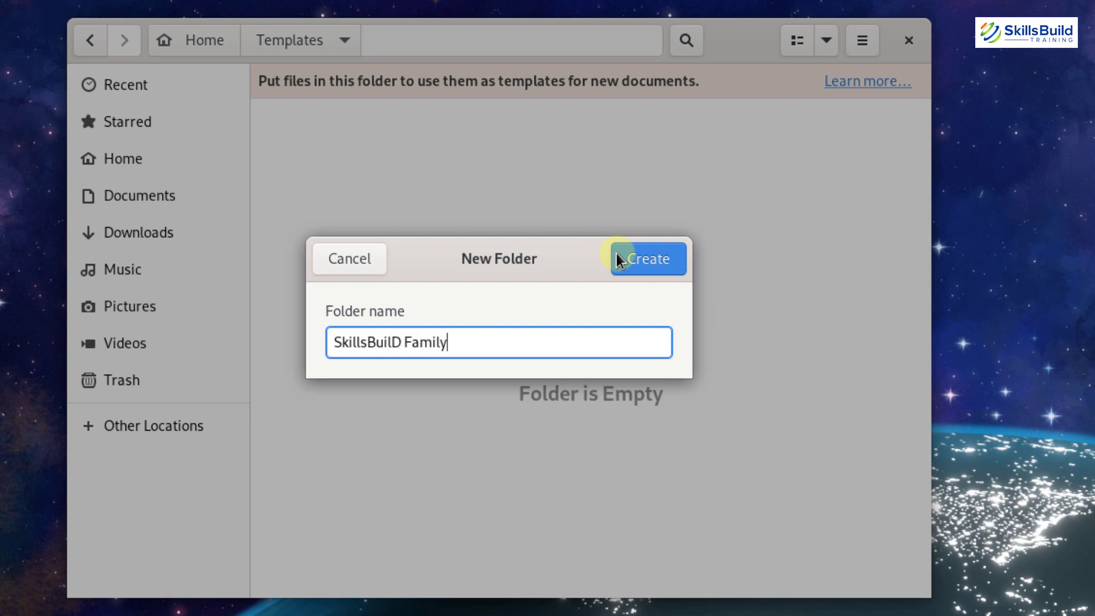
click(616, 253)
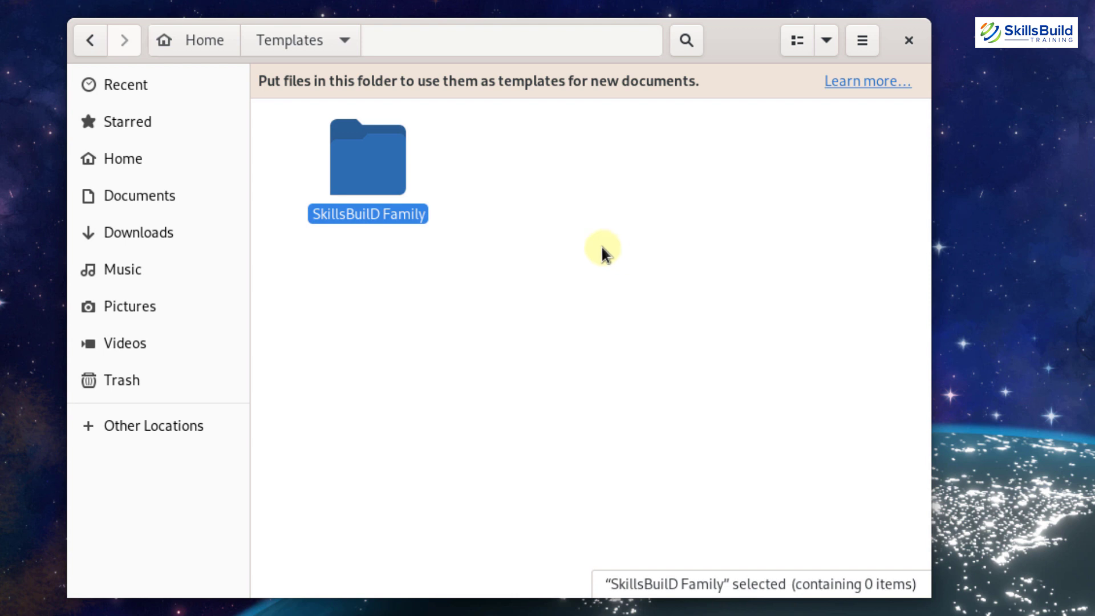
Star the "SkillsBuilD Family" folder in Templates and the "Youtube Family" folder in Home, and show the starred folders
right_click(356, 147)
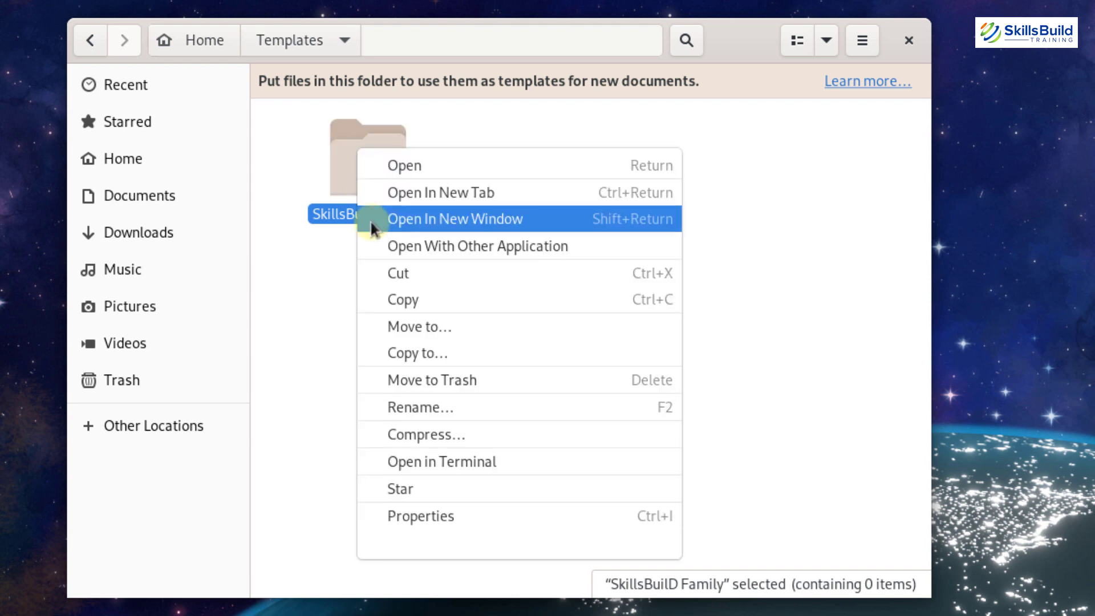
click(423, 482)
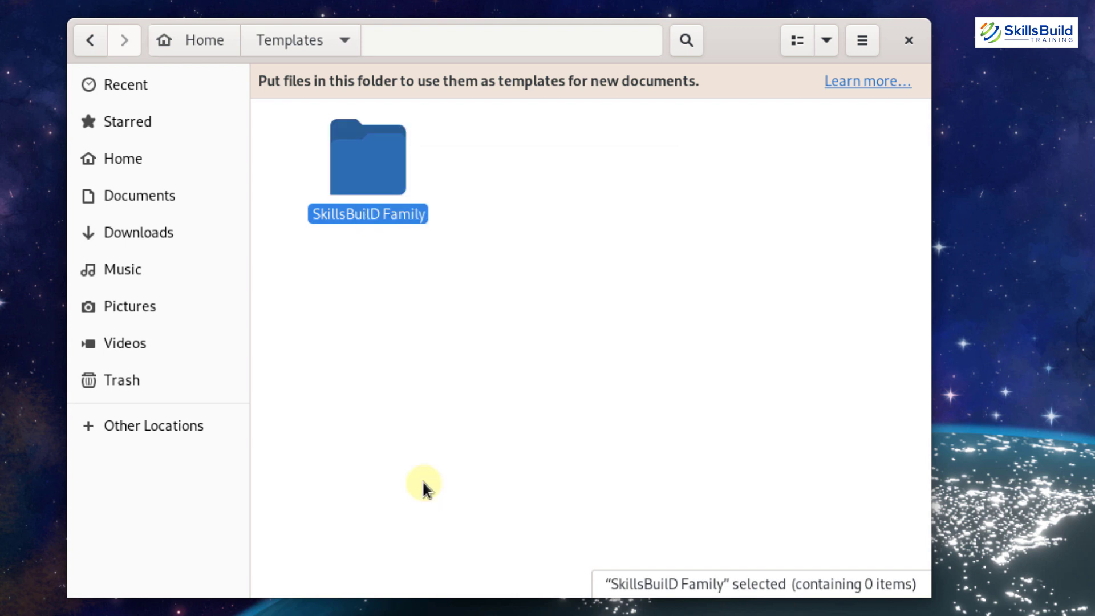
key(alt+Left)
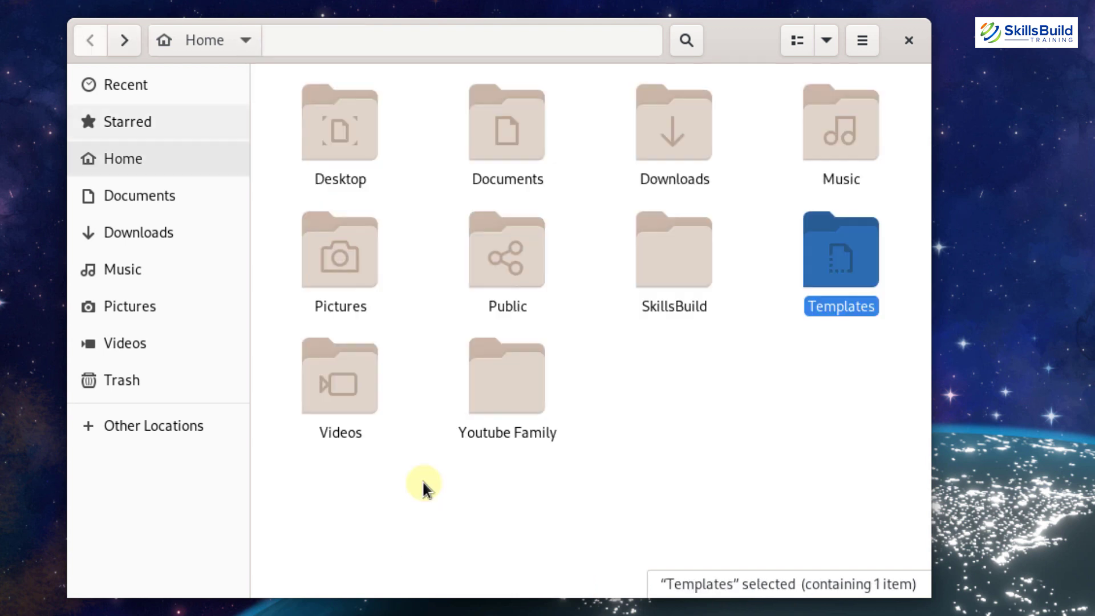
right_click(488, 351)
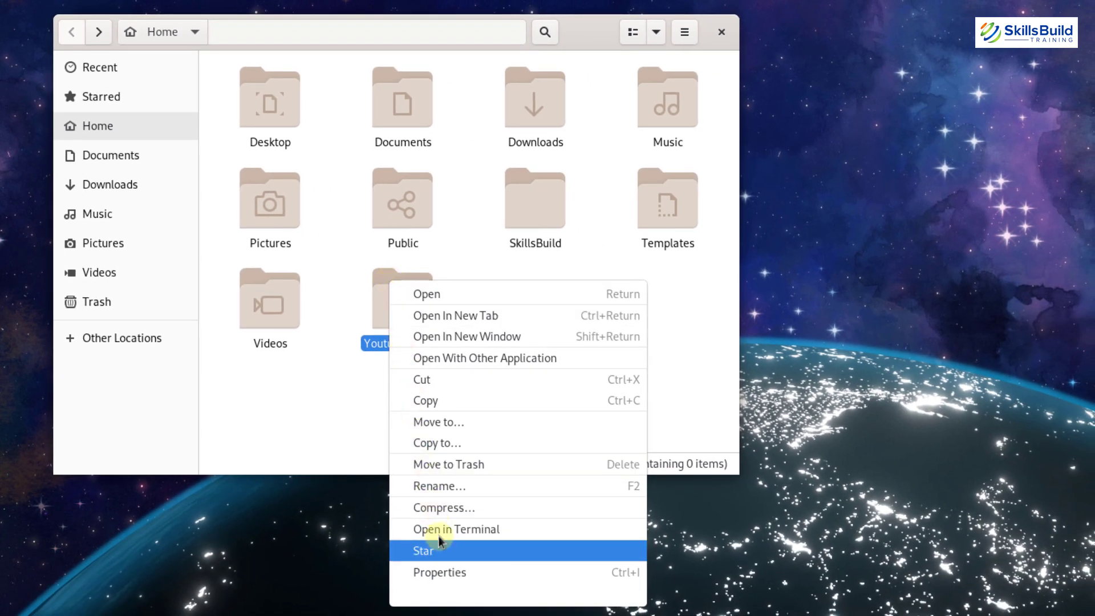
click(441, 551)
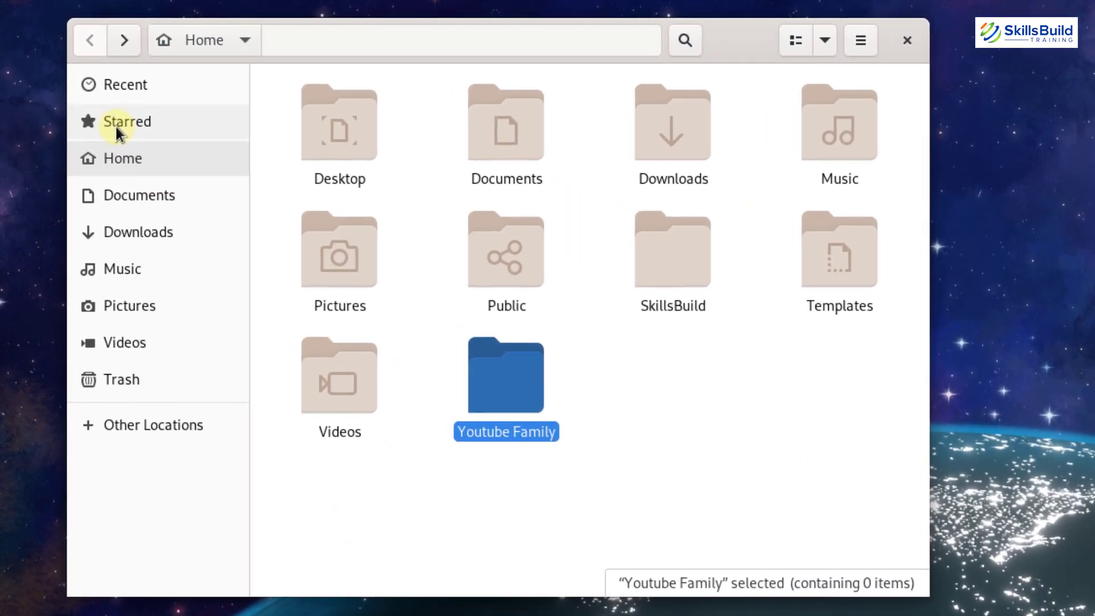
click(116, 125)
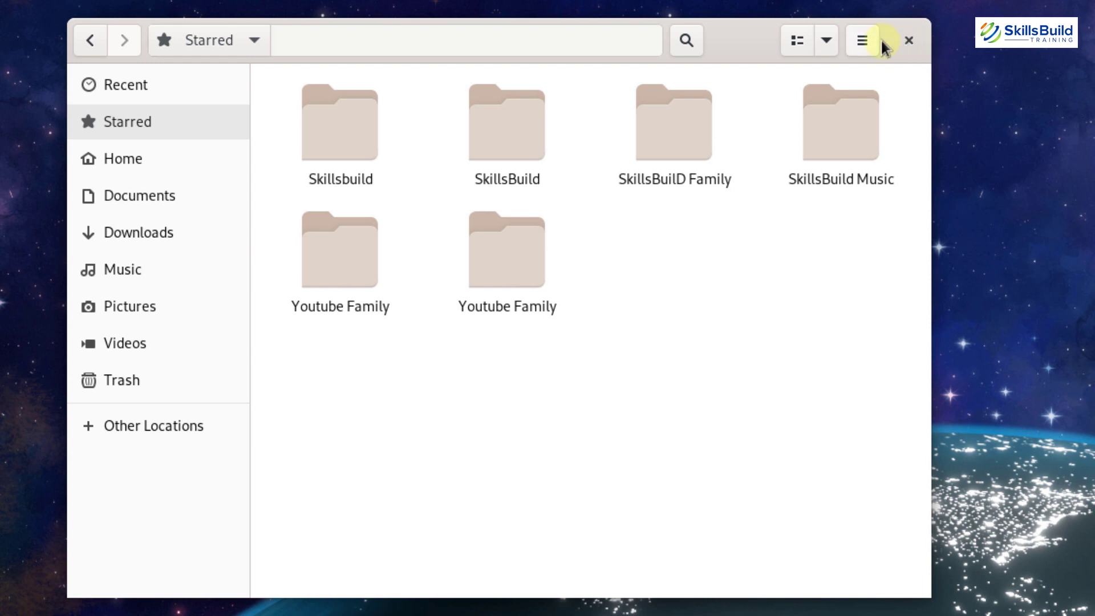
View the window management options of the Files window and dismiss them
right_click(724, 37)
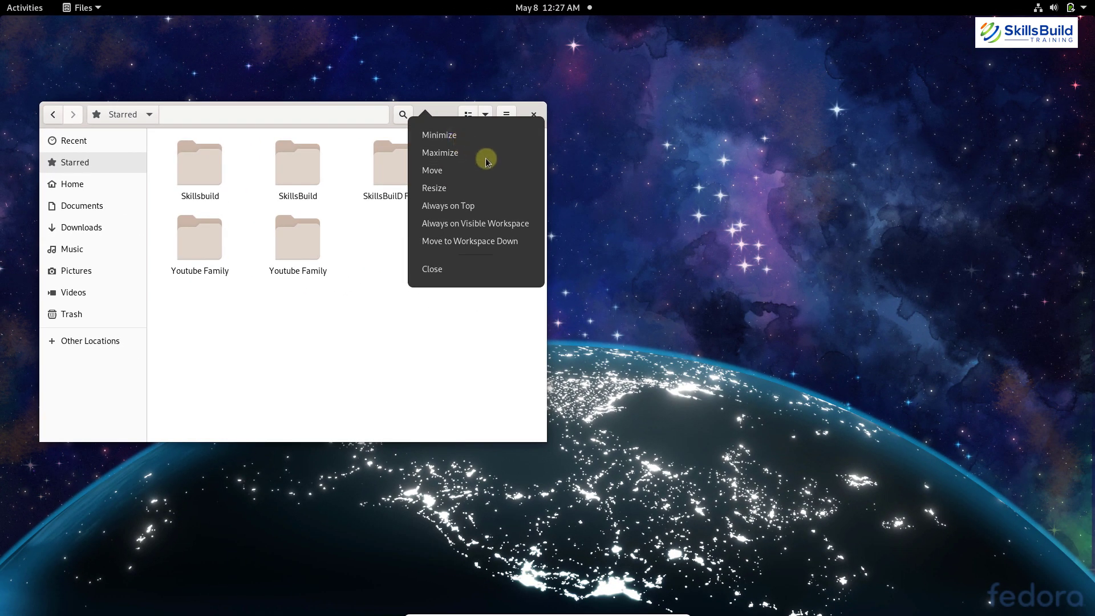
click(580, 221)
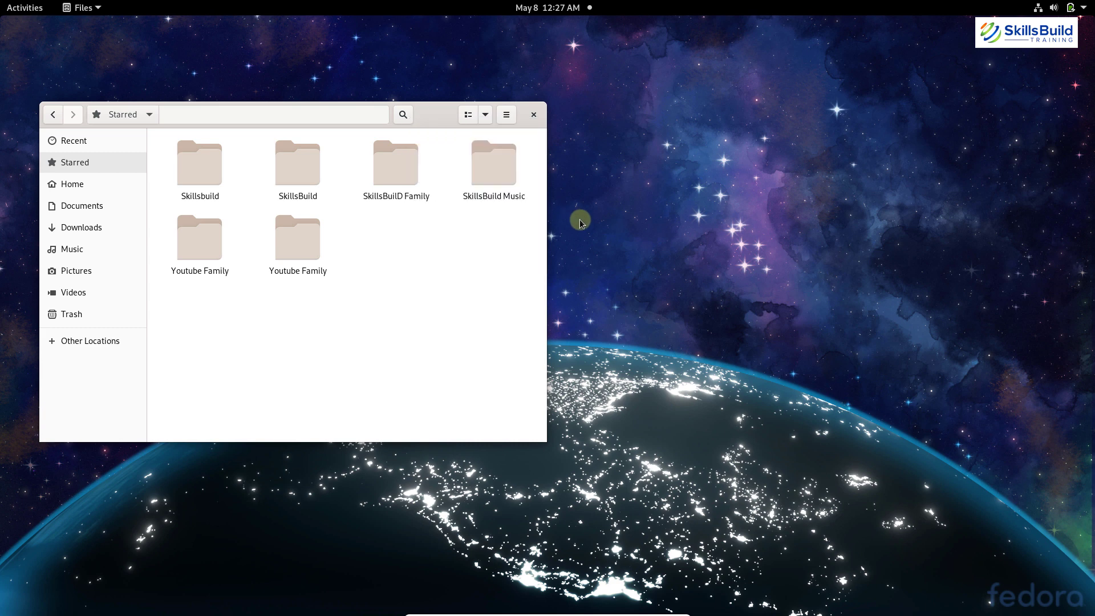
Launch Software and move its window from the first workspace to the second one
click(26, 8)
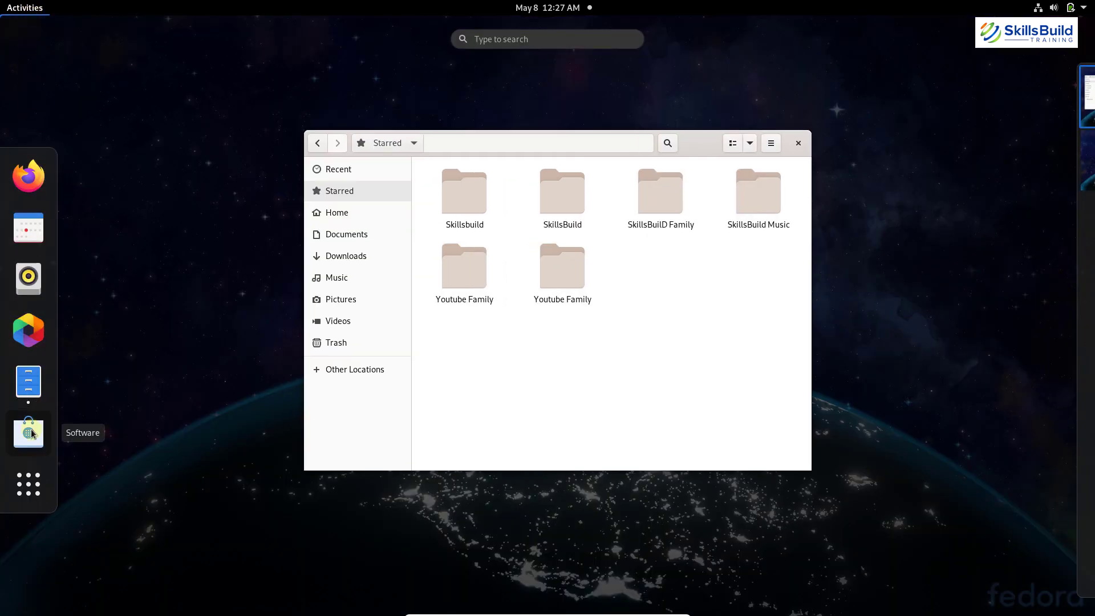
click(32, 431)
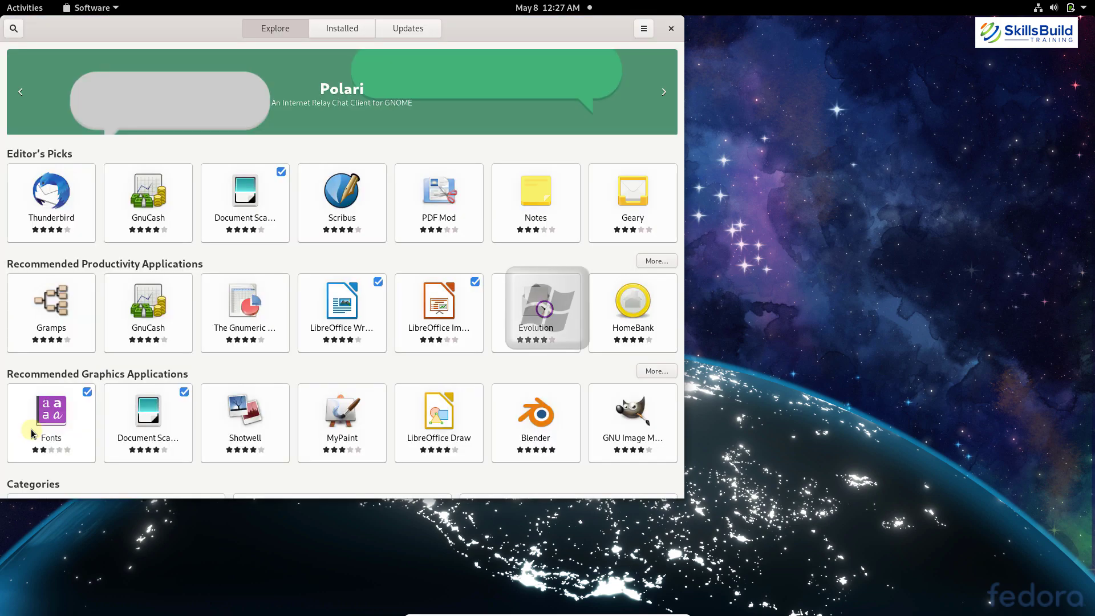
key(super)
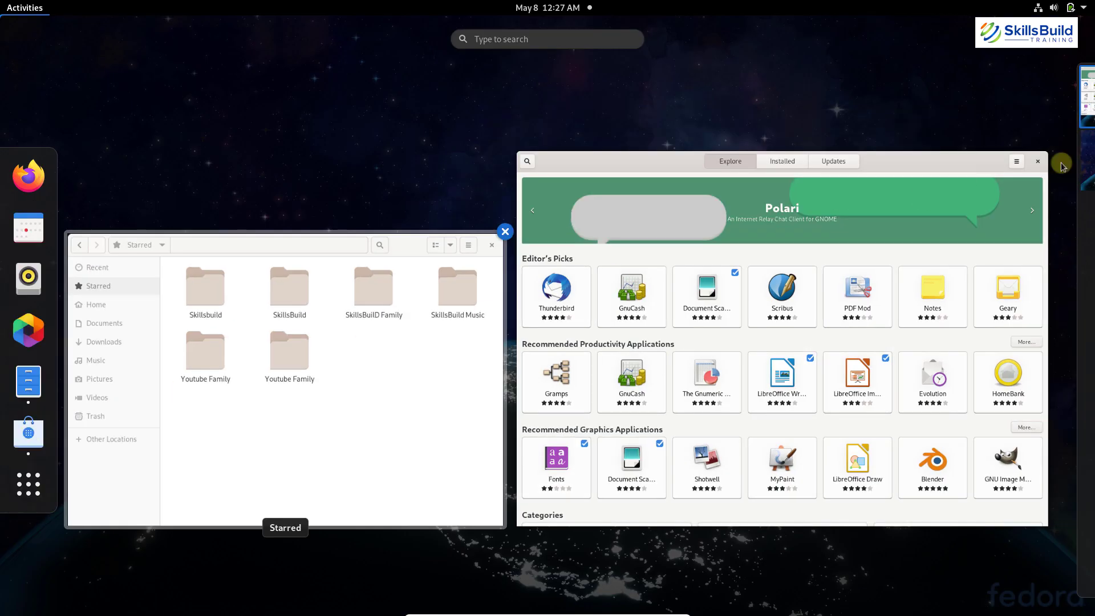
mouse_move(1071, 161)
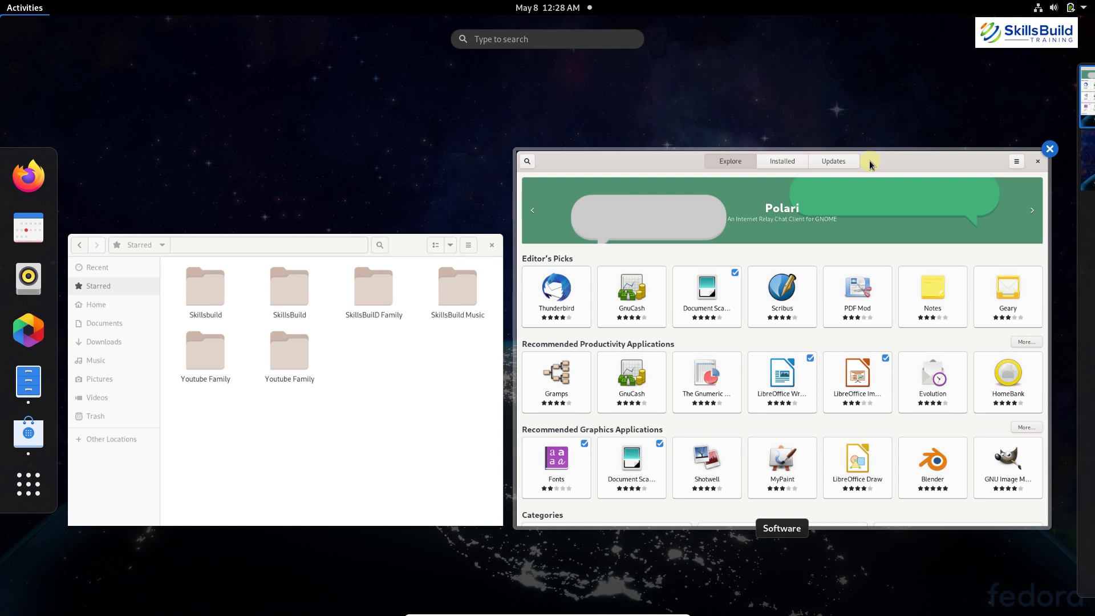
drag(967, 162, 1090, 166)
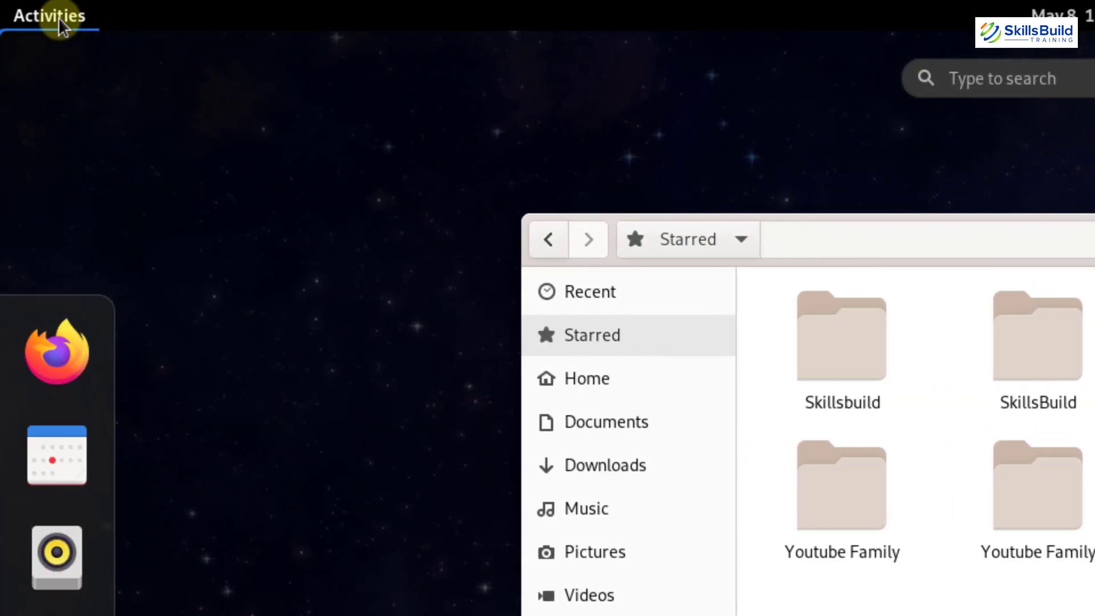
Search the applications for "term" and launch Terminal on the first workspace
click(58, 17)
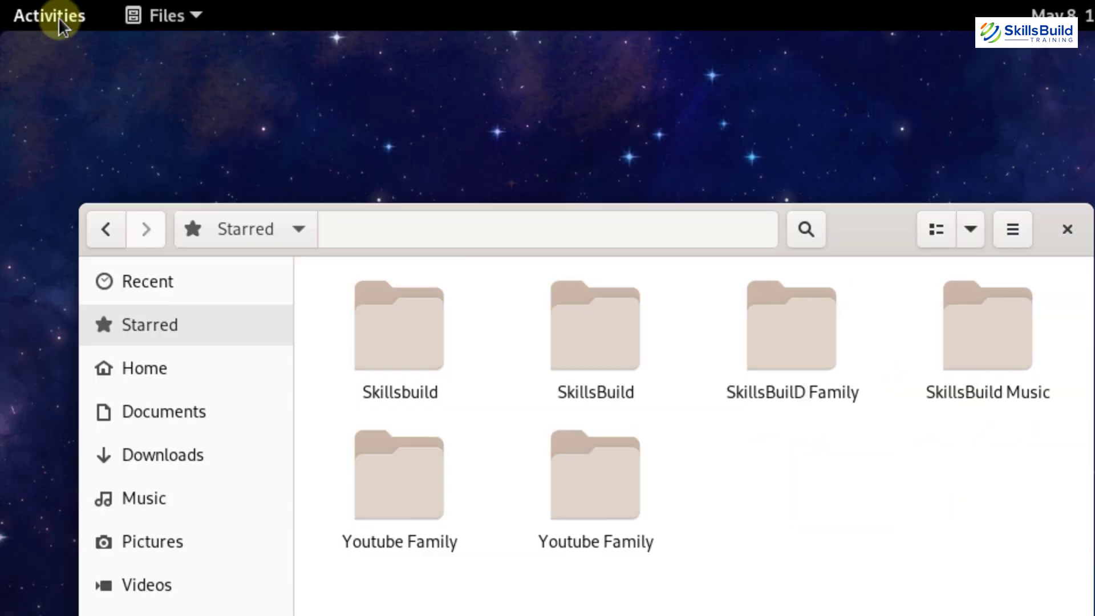
click(58, 17)
text(term)
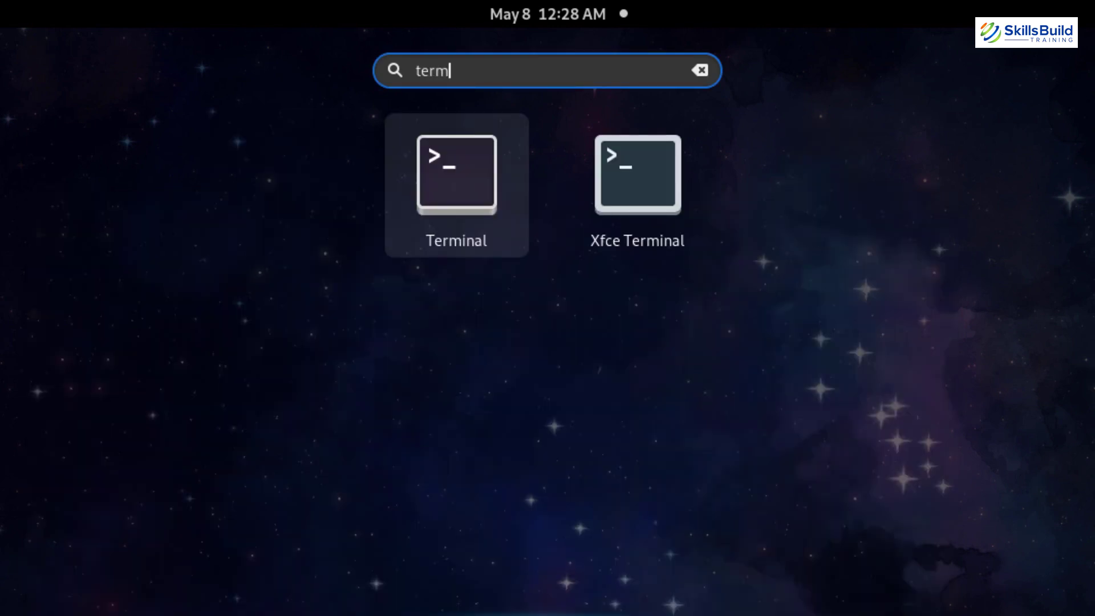
key(Return)
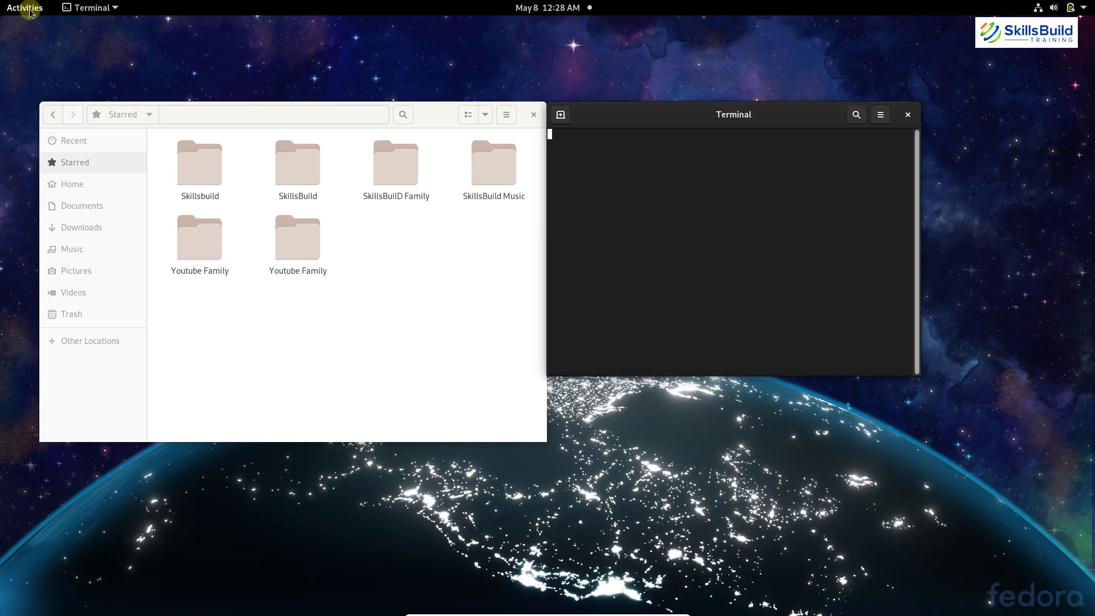
Move the Terminal window to the third workspace and leave the overview on the first workspace
click(24, 11)
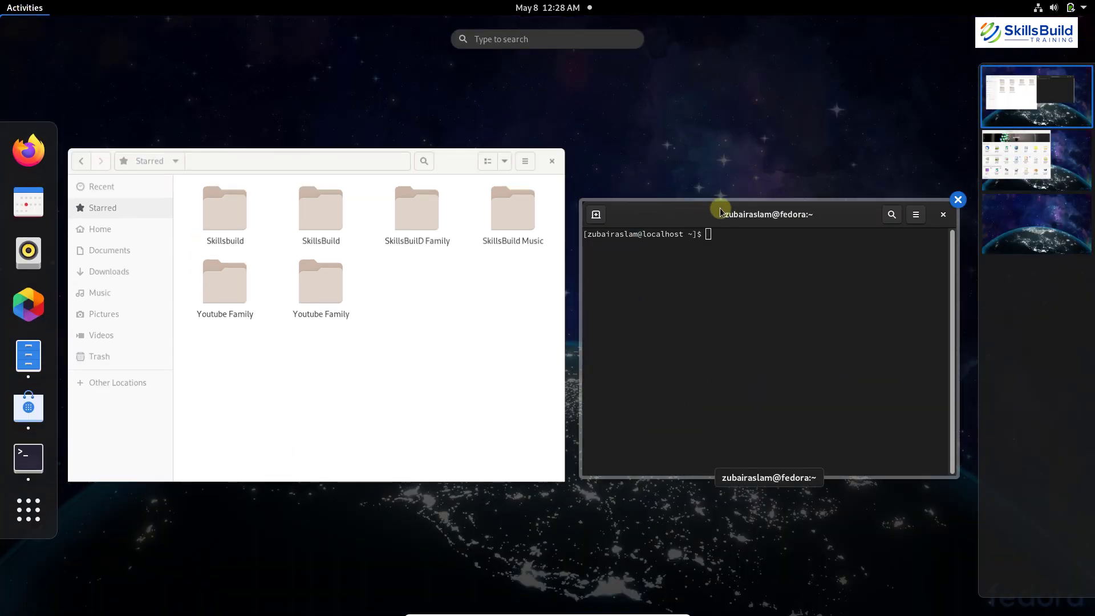
scroll(948, 199, down, 1)
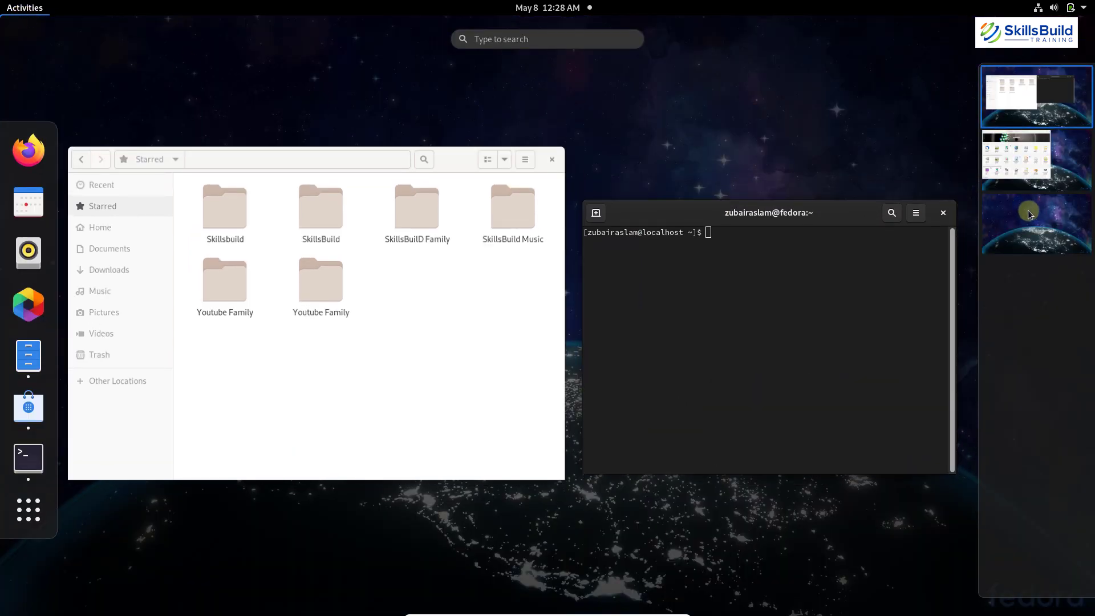
drag(758, 213, 1059, 230)
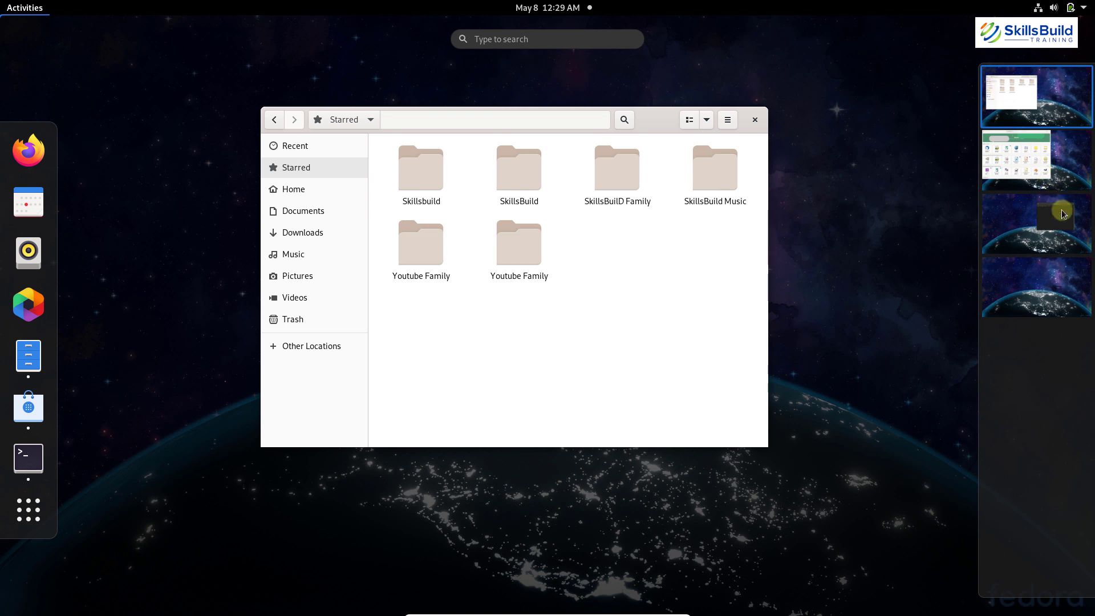
click(943, 227)
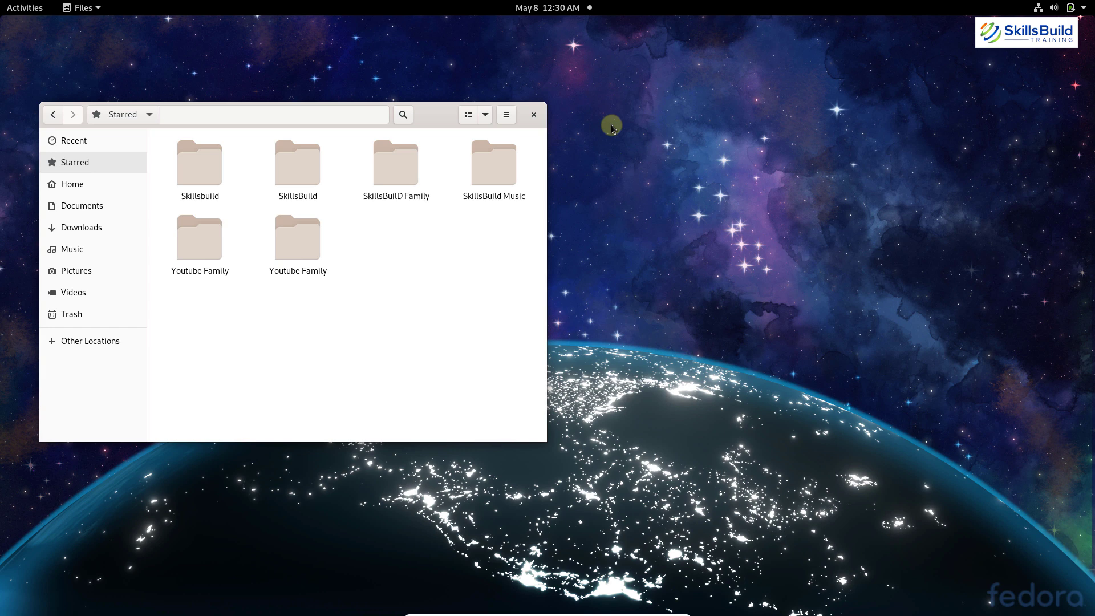
Switch back and forth through the workspaces in the overview, ending on the one holding Terminal
key(super)
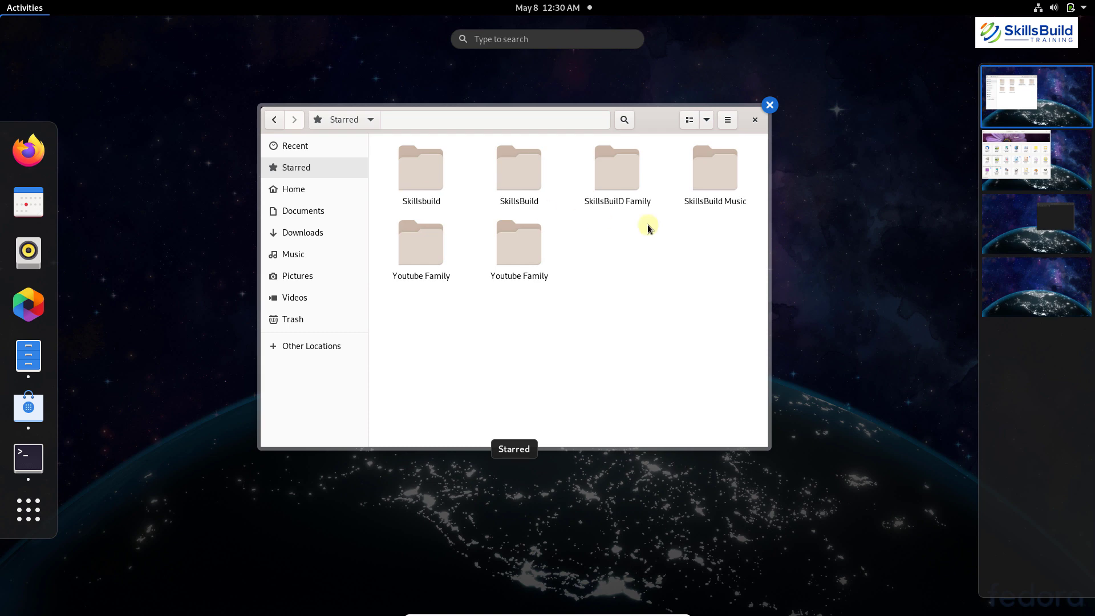
scroll(648, 229, down, 1)
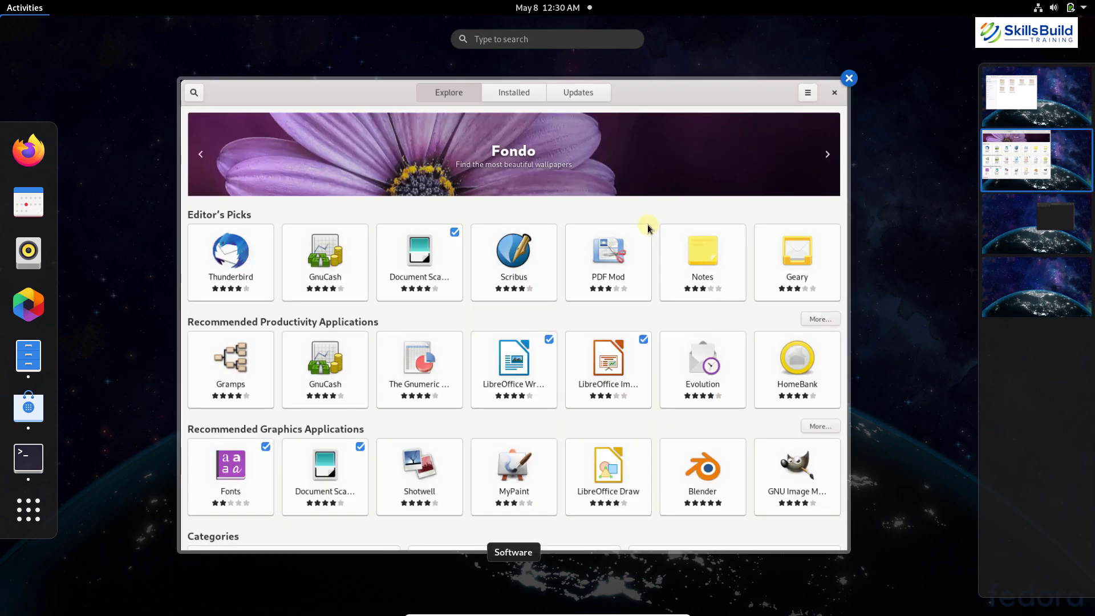
scroll(648, 229, up, 1)
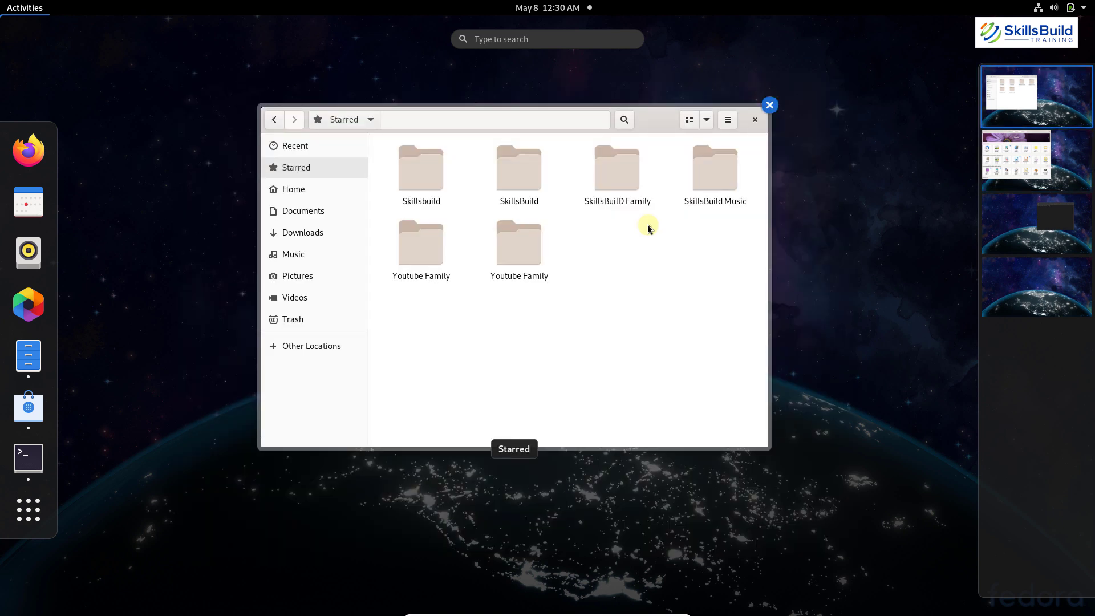
scroll(648, 228, down, 2)
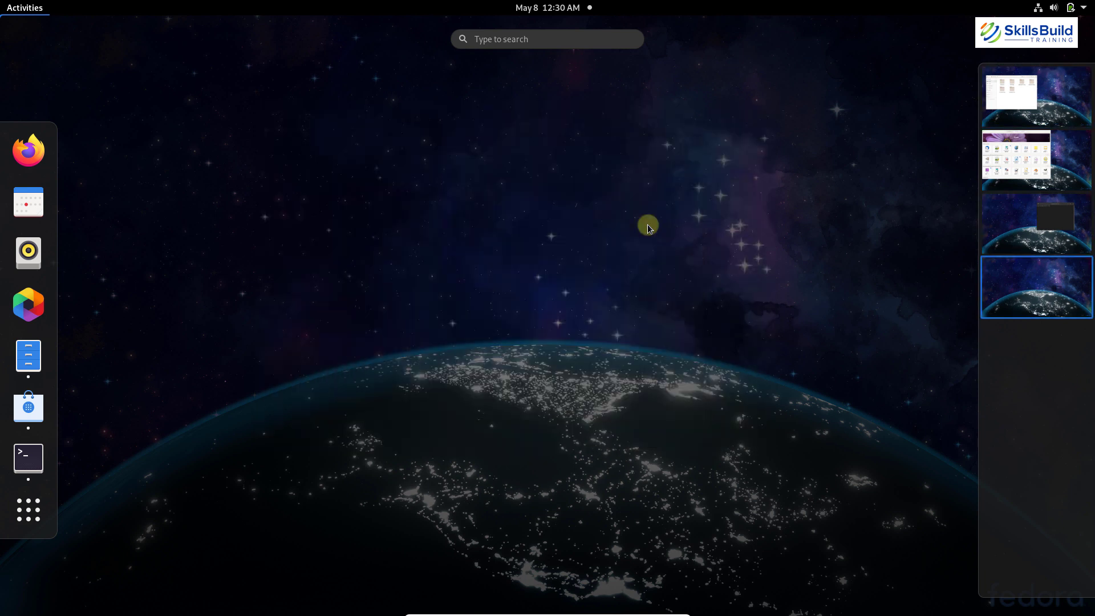
scroll(648, 229, up, 1)
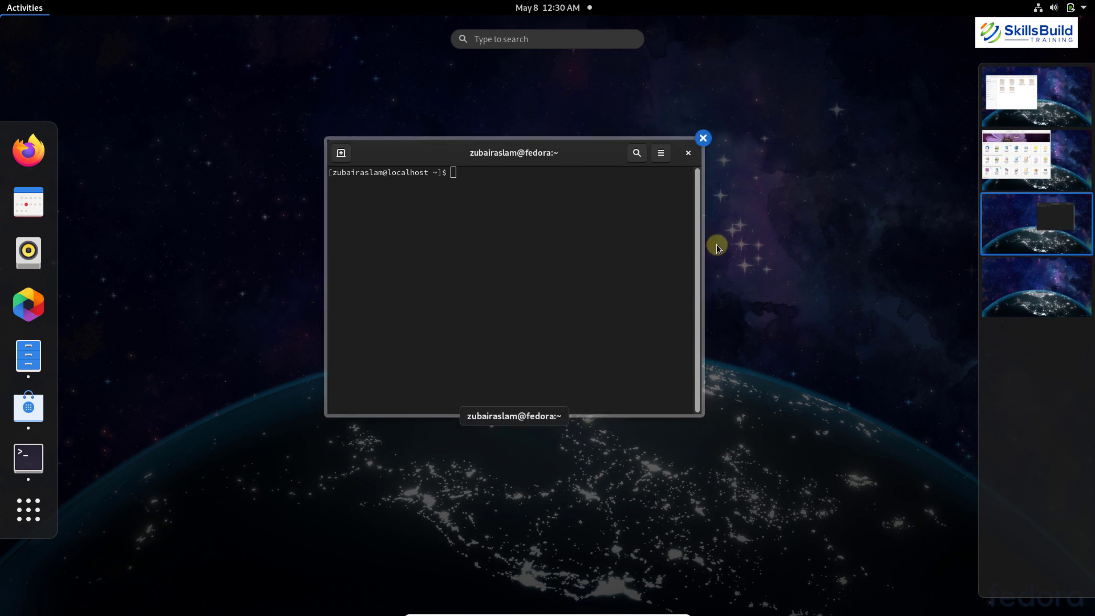
Open the Terminal window on the third workspace and run htop
click(650, 240)
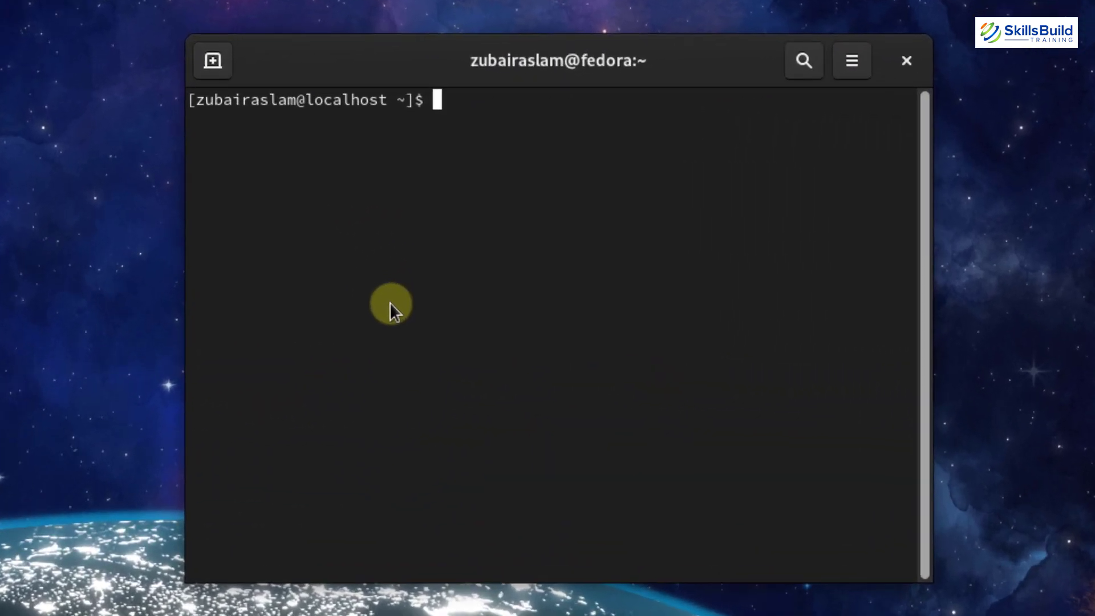
text(htop)
key(Return)
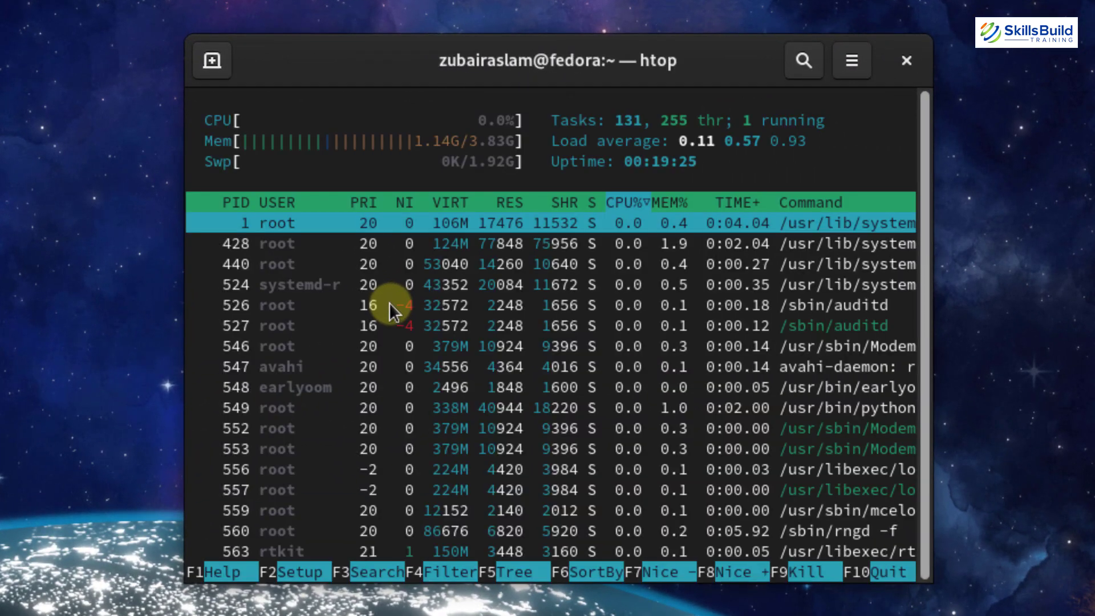